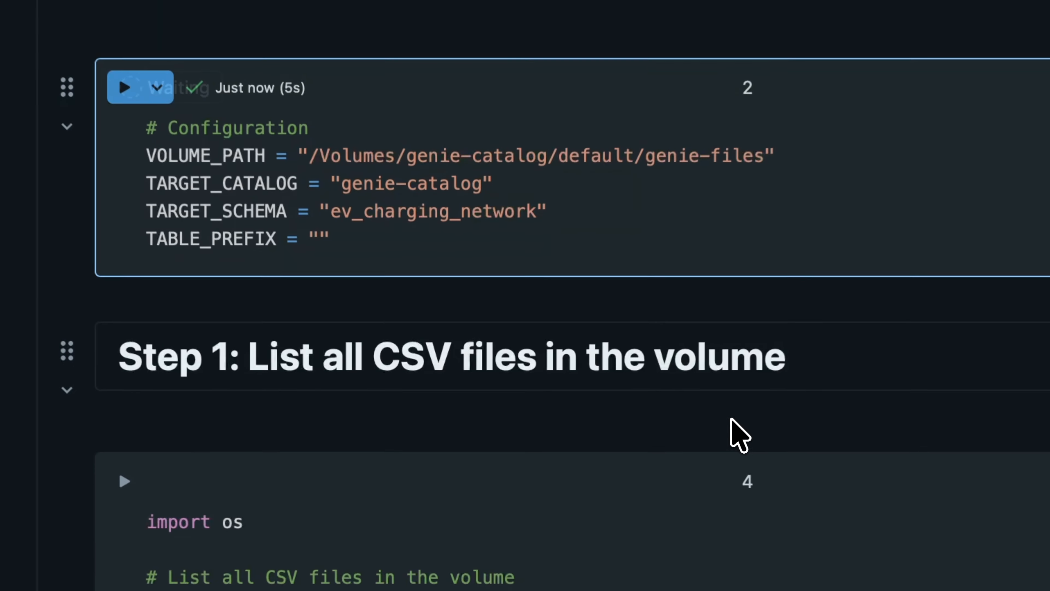
Step: Run Step 1 to list the 15 CSV files in the volume
scroll(404, 404, down, 5)
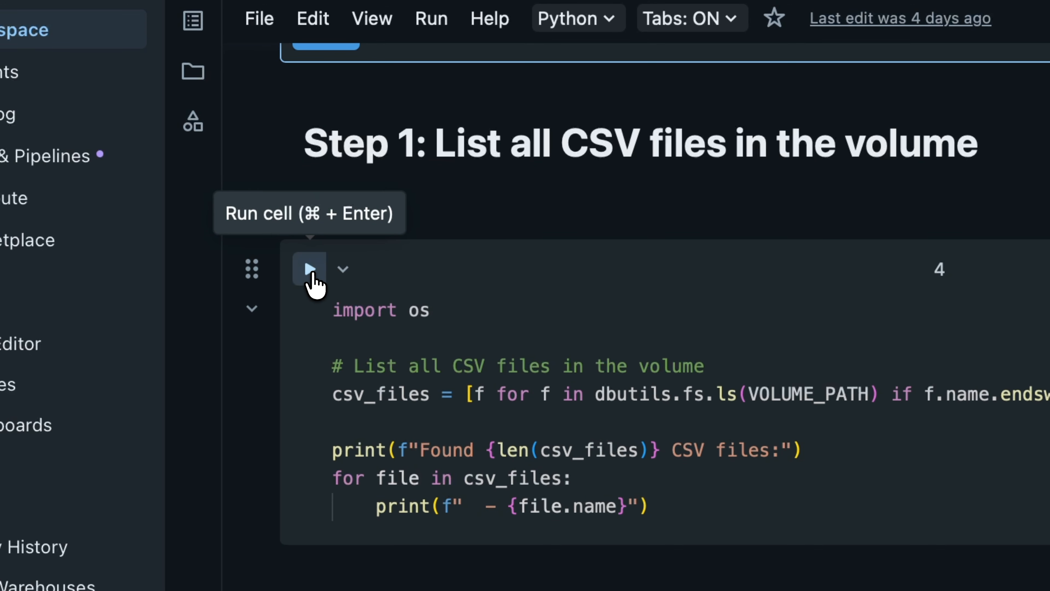
click(121, 21)
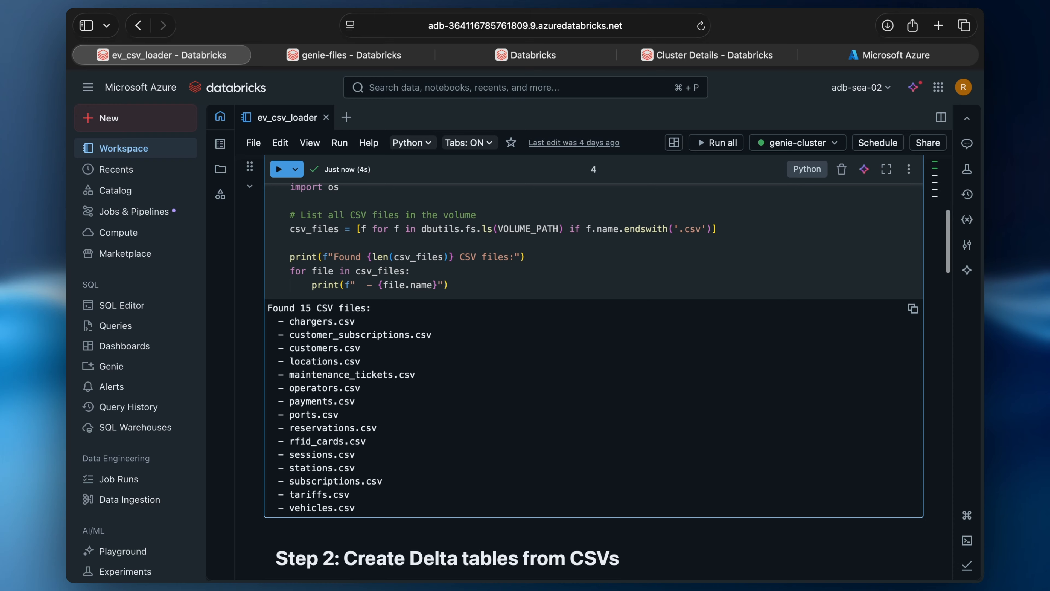
scroll(295, 395, down, 4)
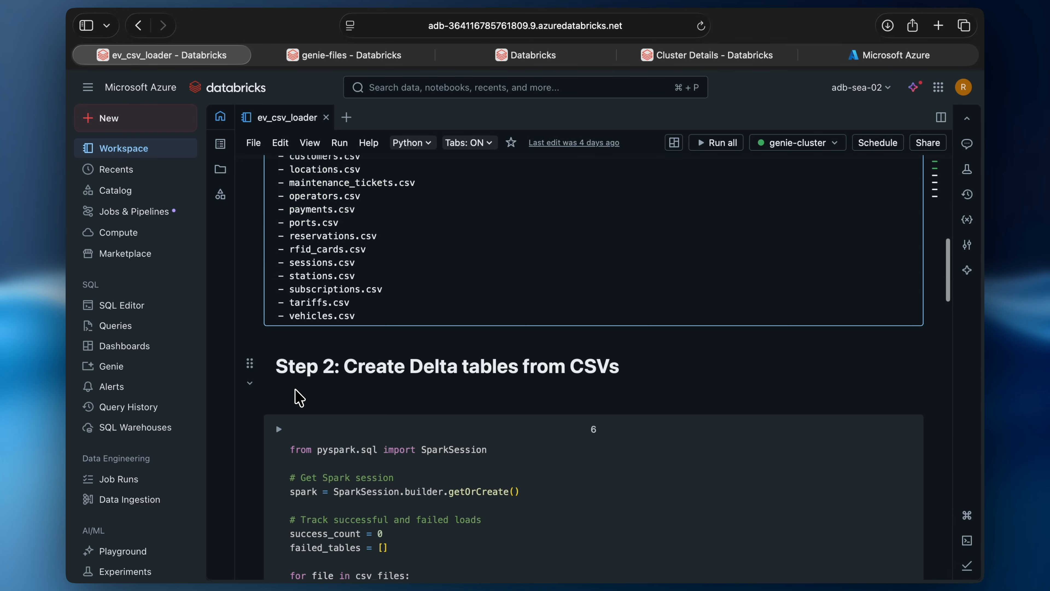
scroll(295, 389, down, 6)
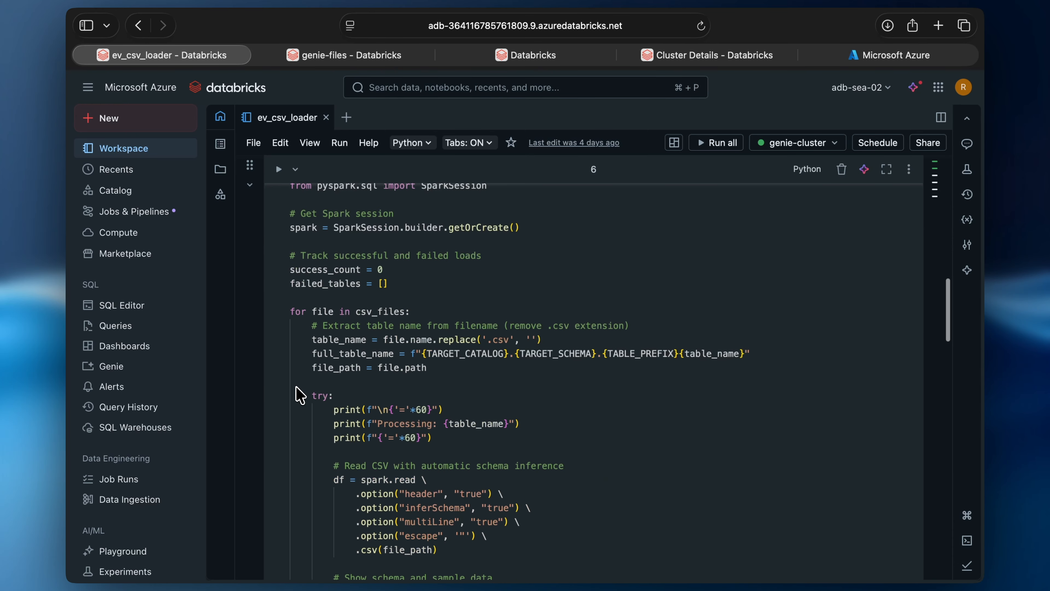
Step: Review the Step 2 code and run it to start creating Delta tables from the CSVs
scroll(295, 395, up, 1)
scroll(297, 395, down, 10)
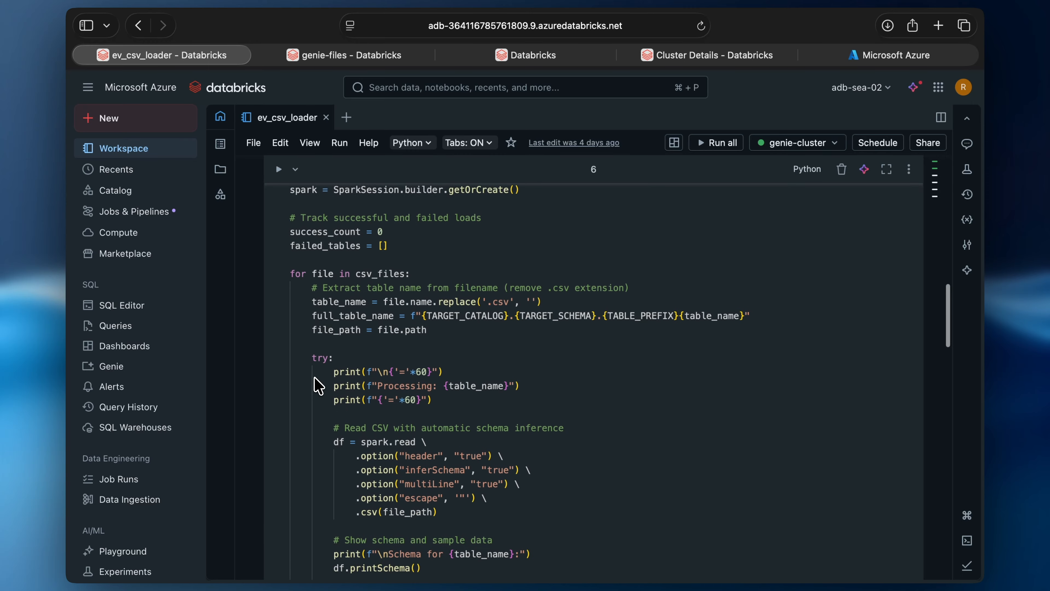
scroll(318, 385, down, 6)
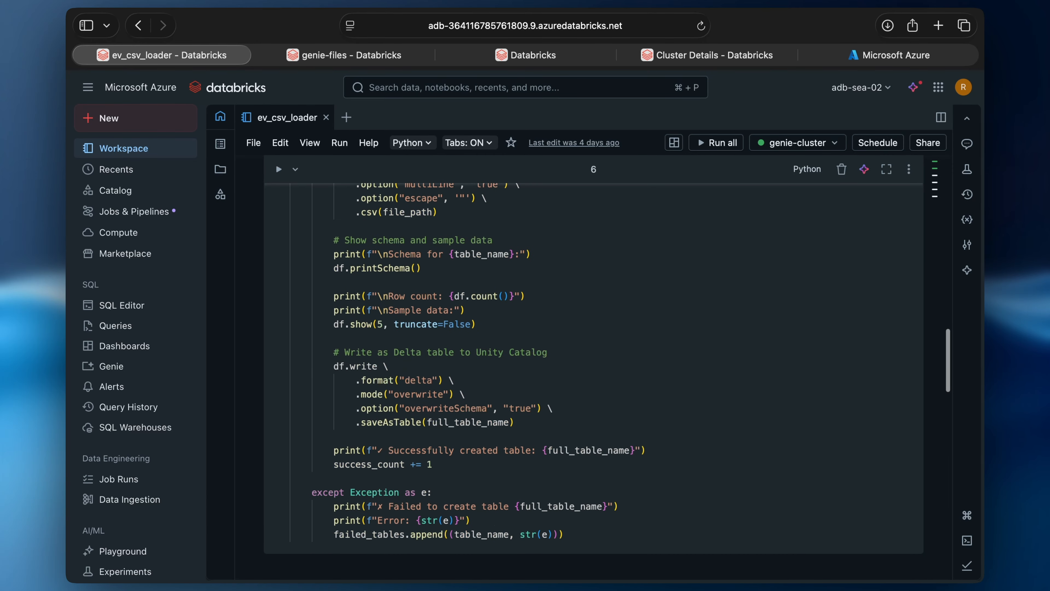
scroll(318, 386, up, 12)
scroll(593, 367, up, 11)
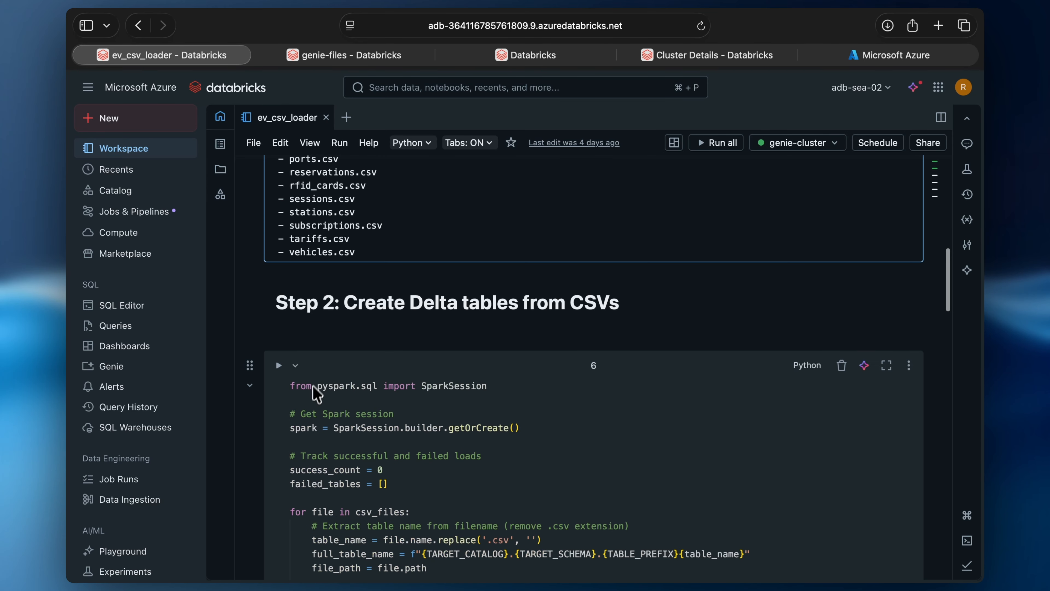
click(279, 365)
scroll(465, 337, down, 20)
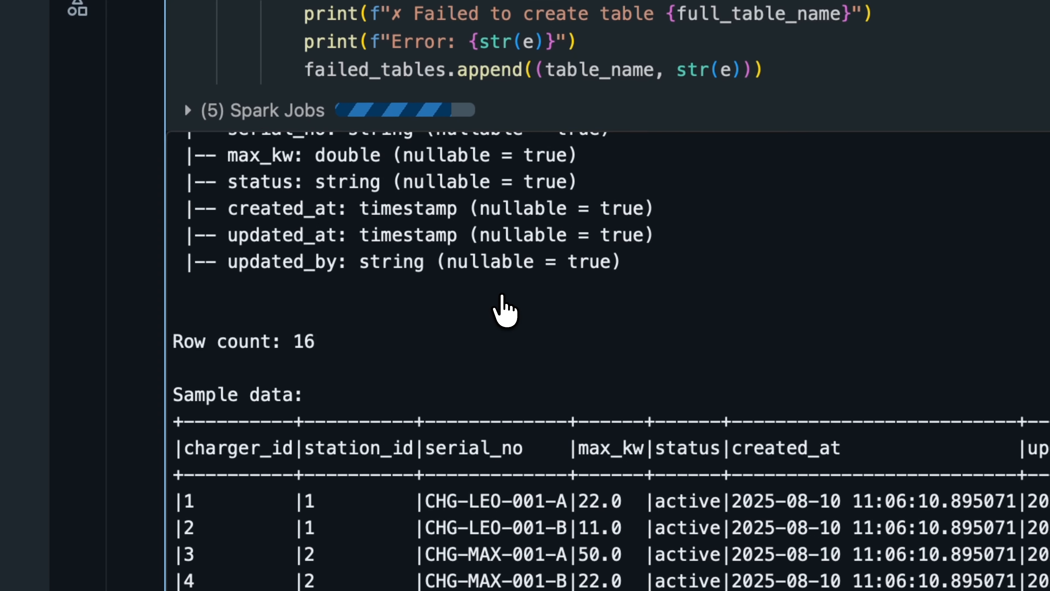
Step: Let Step 2 load each CSV into ev_charging_network, reviewing schemas and sample rows through vehicles
scroll(430, 343, down, 5)
scroll(502, 300, up, 8)
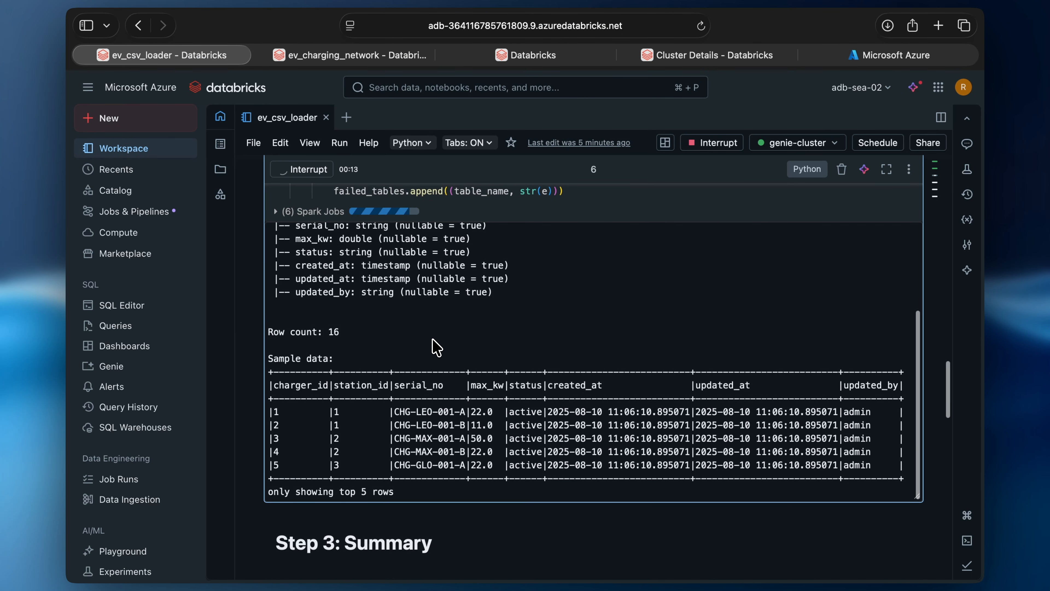
scroll(436, 349, down, 3)
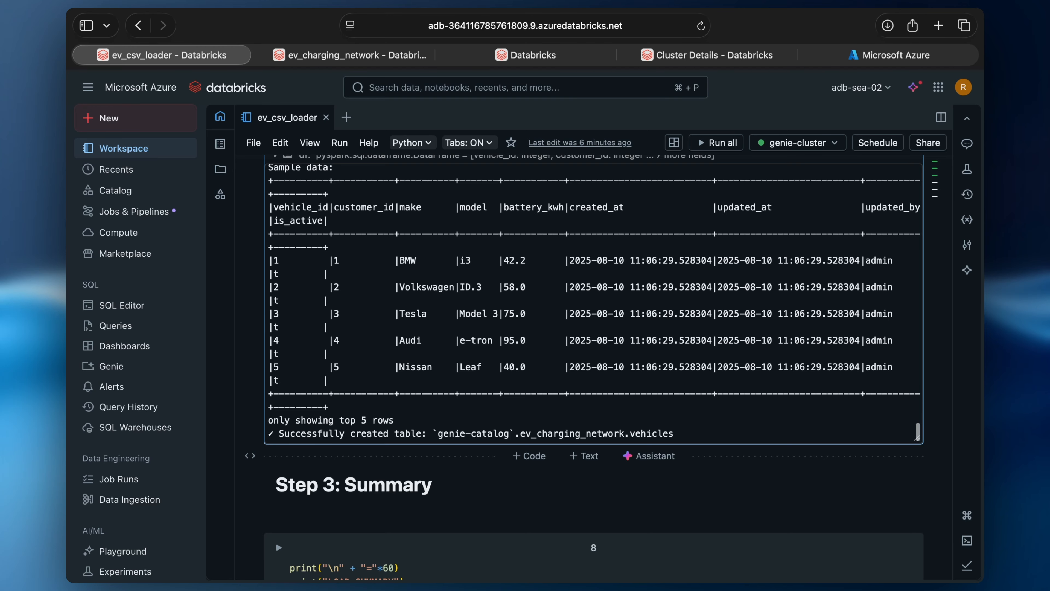
scroll(593, 368, down, 10)
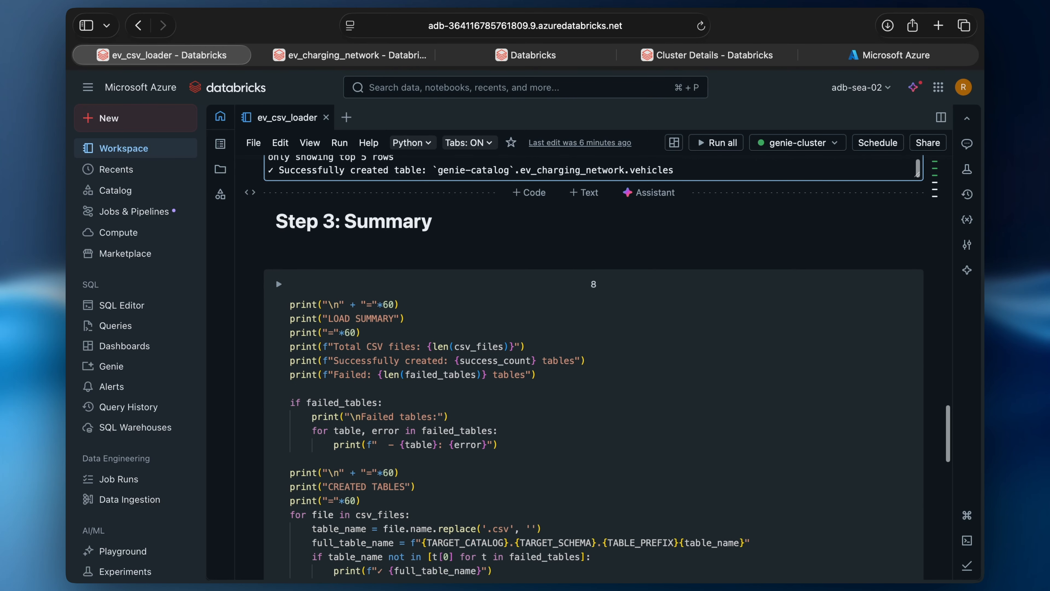
Step: Run the Step 3 load summary confirming 15 tables created and none failed
scroll(389, 459, up, 3)
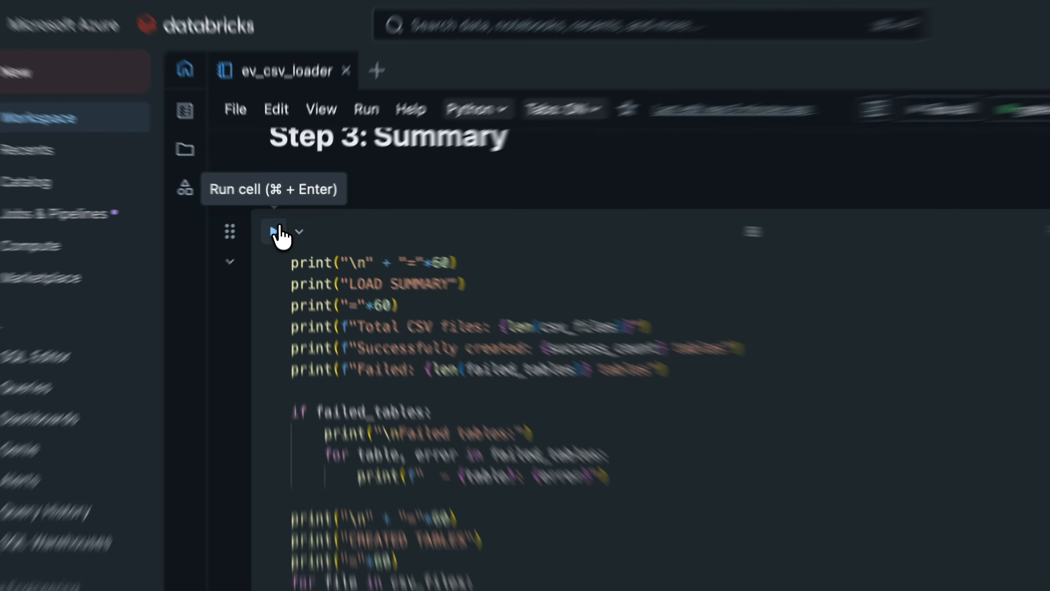
click(278, 223)
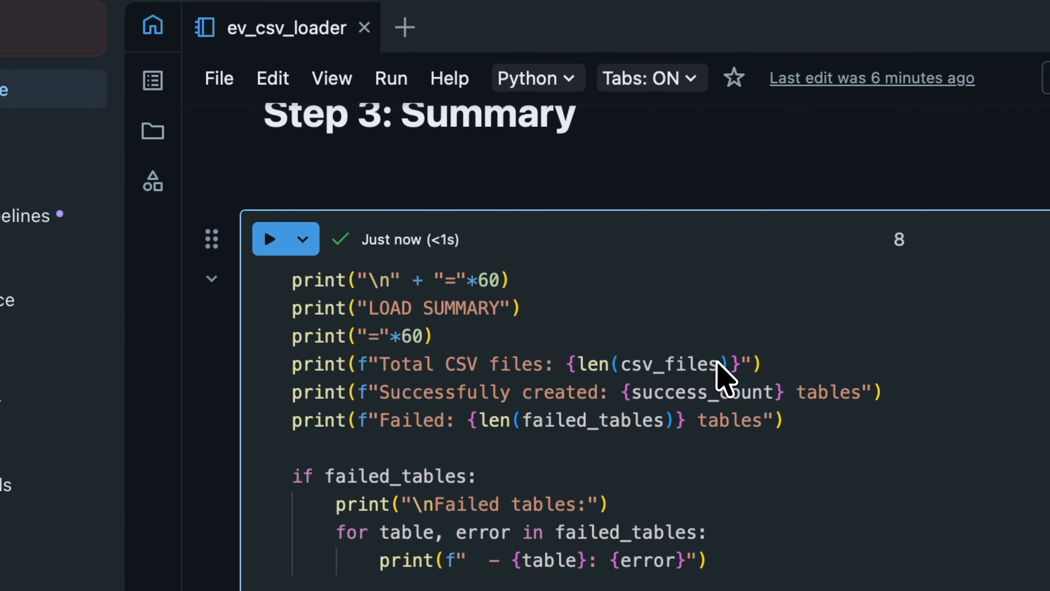
scroll(716, 361, down, 5)
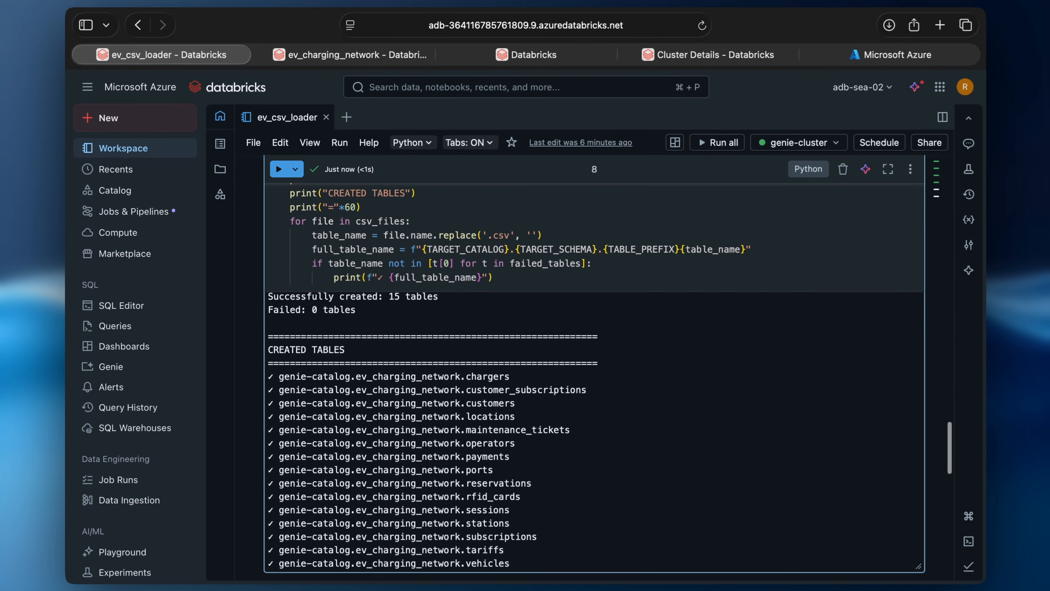
scroll(593, 364, down, 1)
scroll(594, 364, down, 10)
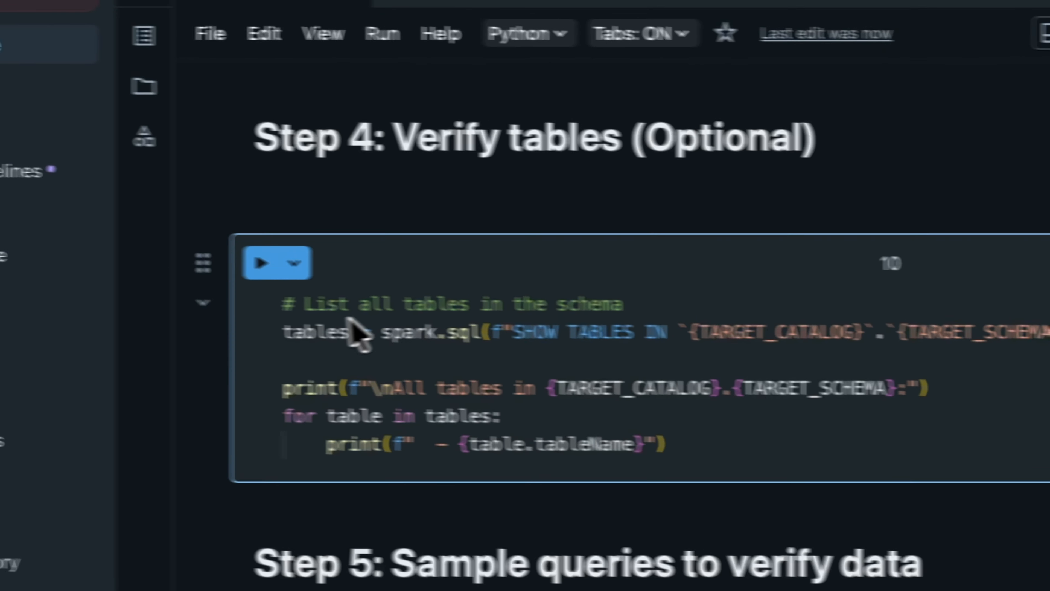
Step: Run SHOW TABLES to list every table in the ev_charging_network schema
click(309, 268)
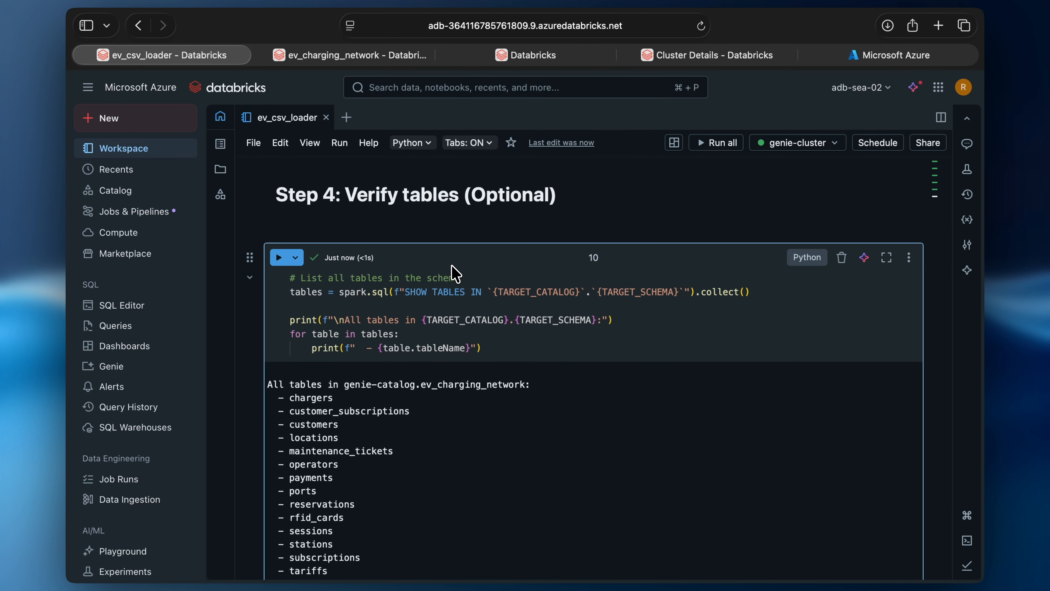
scroll(454, 273, down, 10)
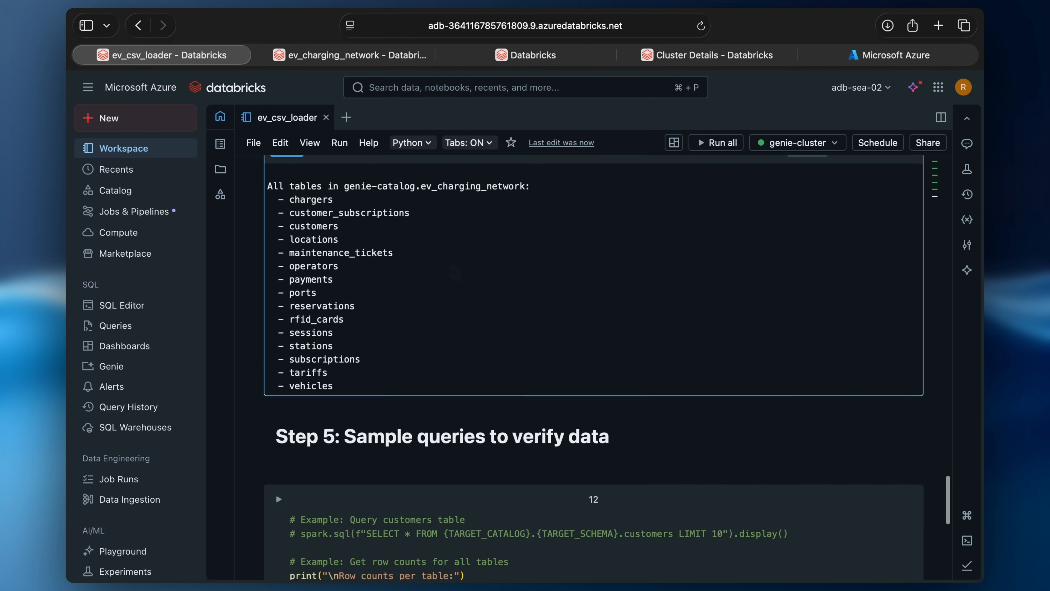
scroll(454, 273, down, 2)
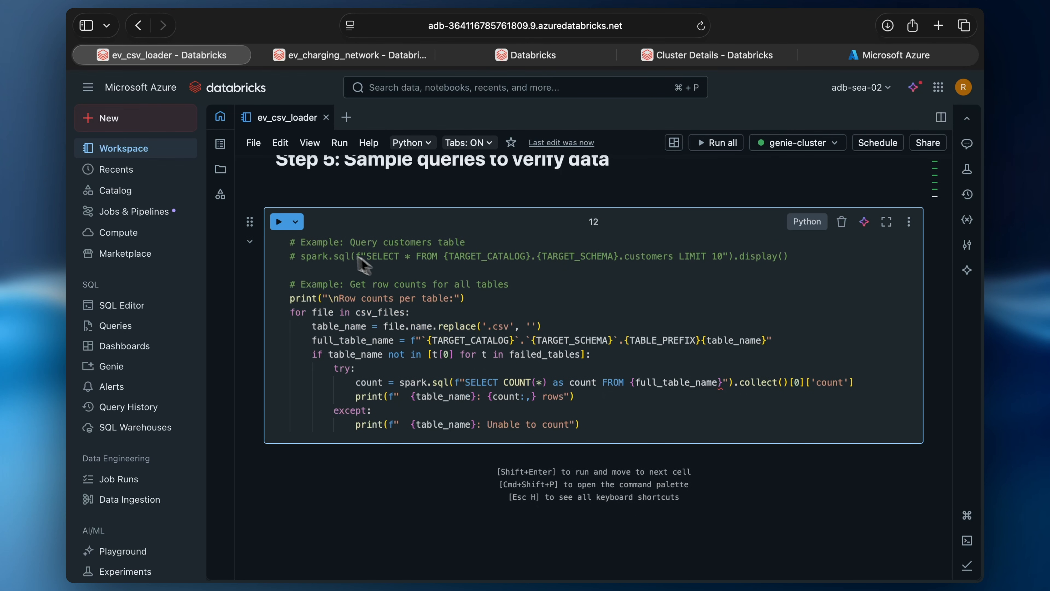
scroll(318, 255, up, 1)
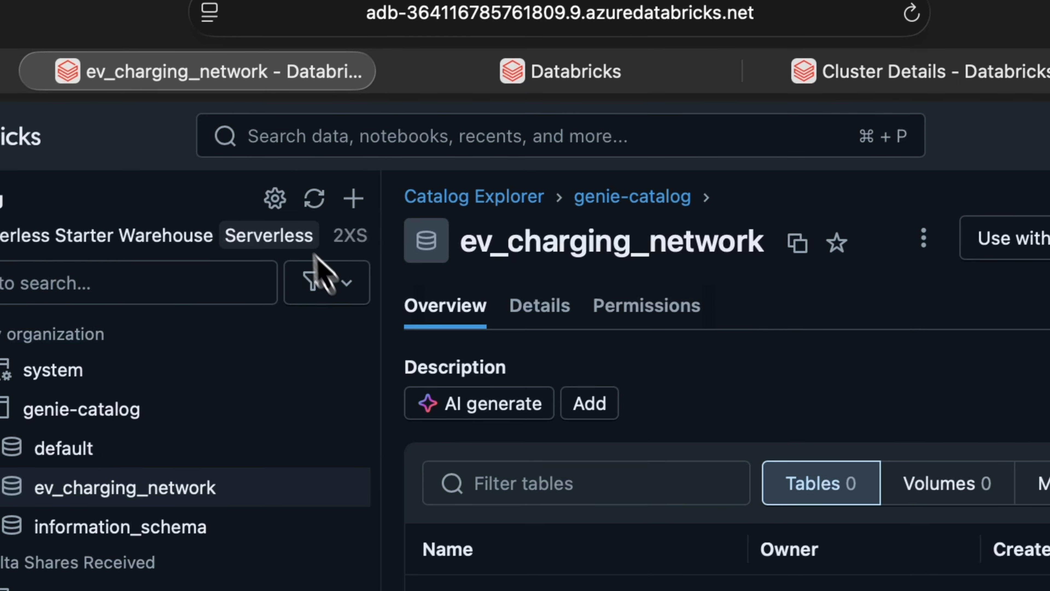
Step: Refresh the catalog so all 15 ev_charging_network tables are listed
click(312, 200)
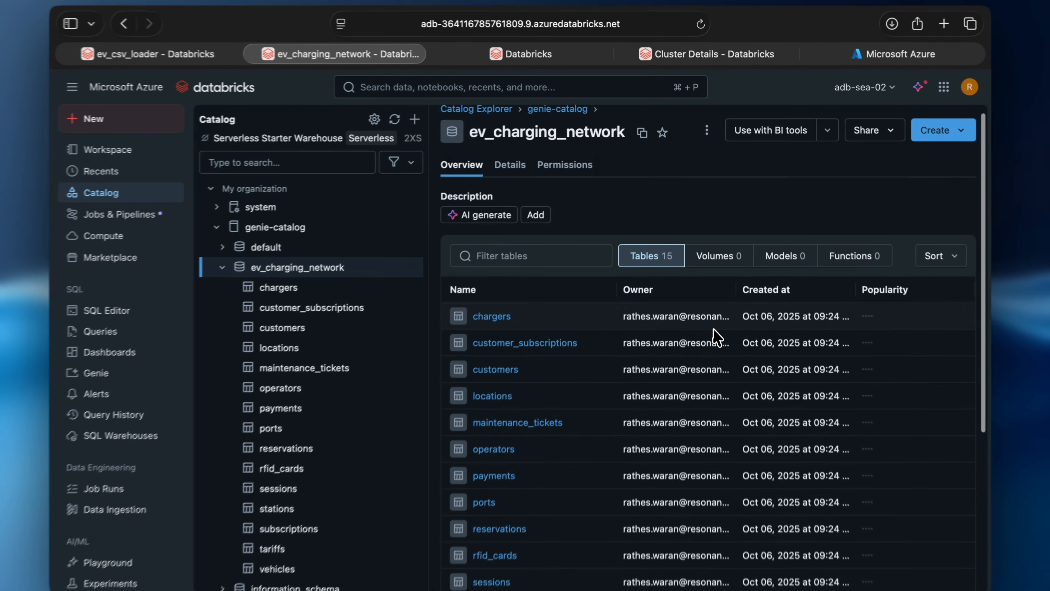
scroll(717, 337, down, 5)
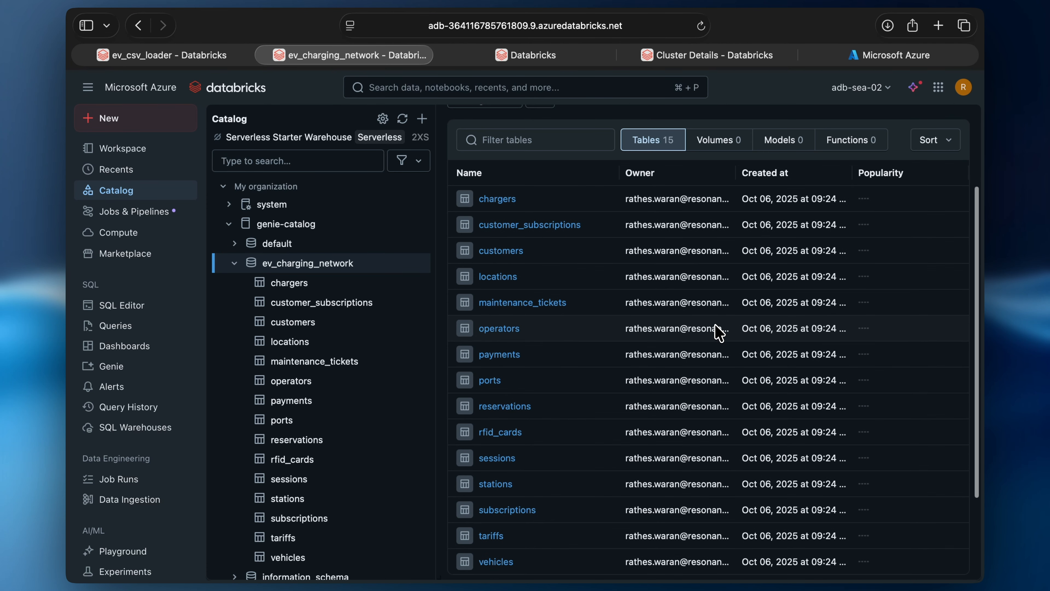
scroll(719, 333, down, 5)
scroll(718, 333, up, 5)
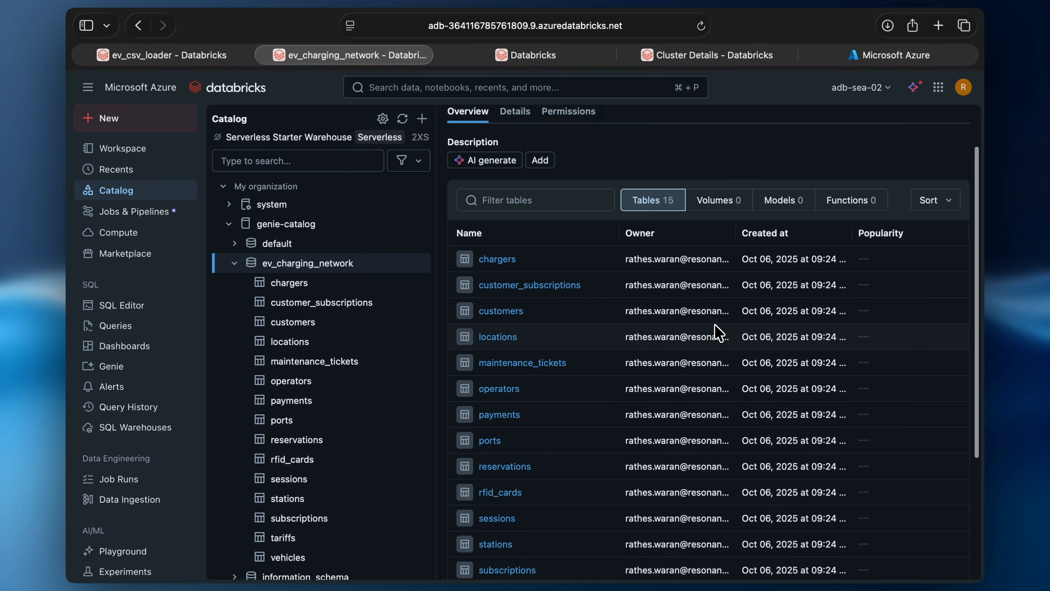
scroll(719, 333, up, 3)
Step: Generate and accept an AI description for the ev_charging_network schema
click(484, 221)
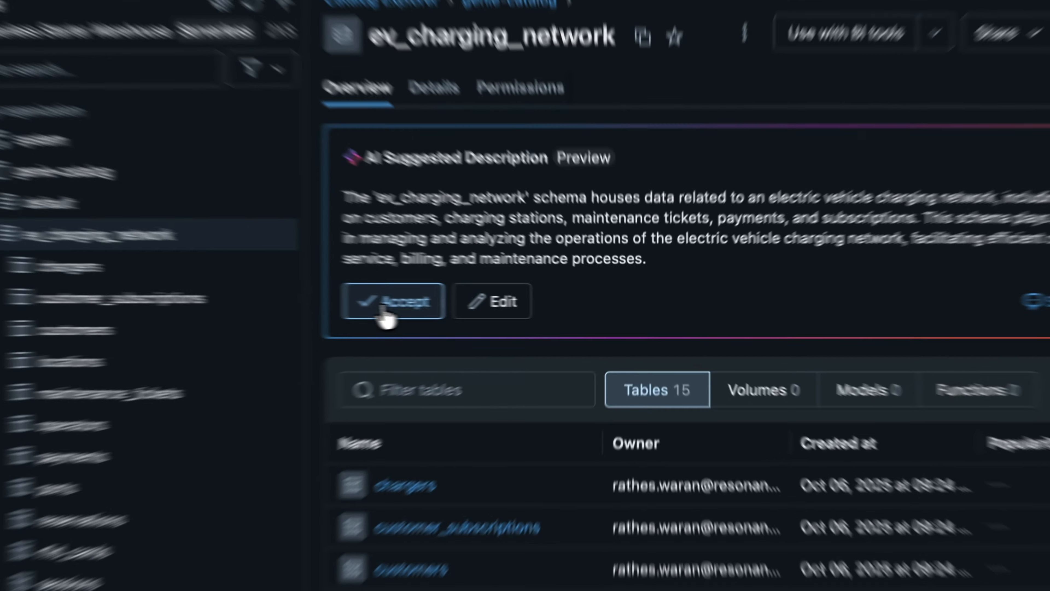
click(489, 304)
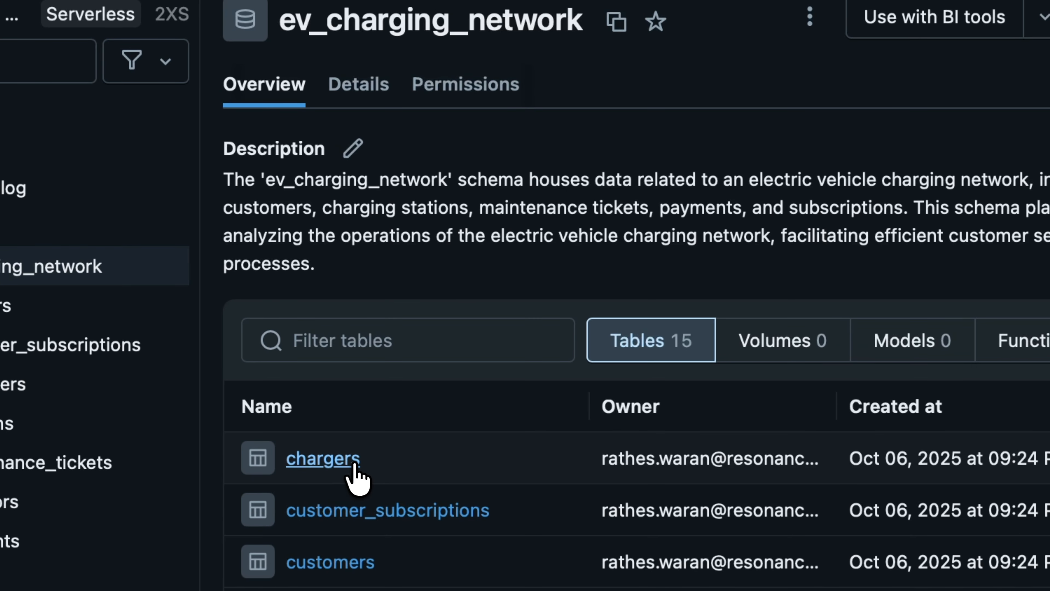
click(347, 465)
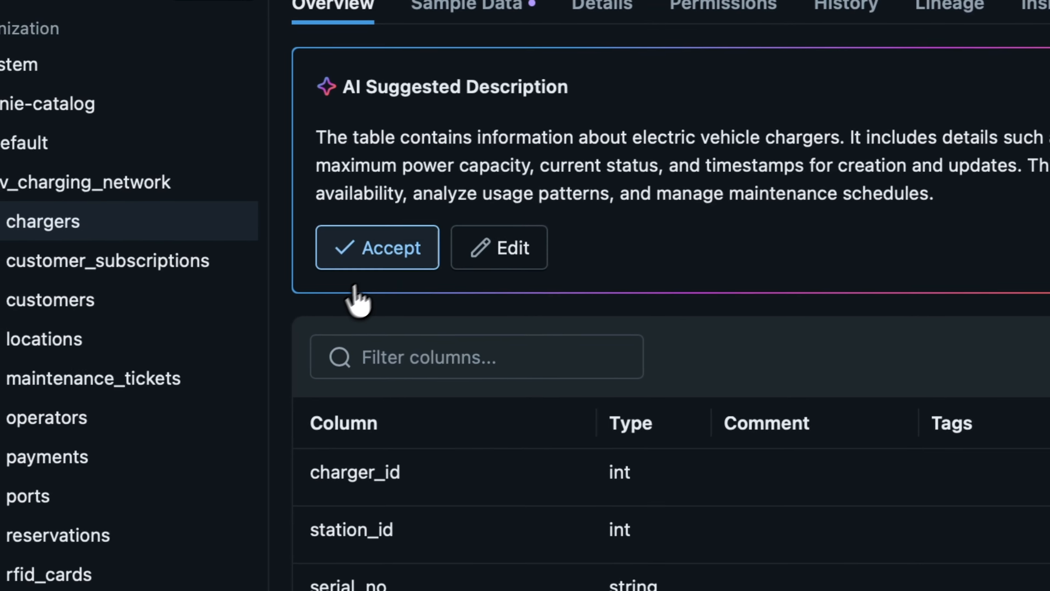
Step: Accept the chargers table's AI description and save its AI-generated column comments
click(377, 247)
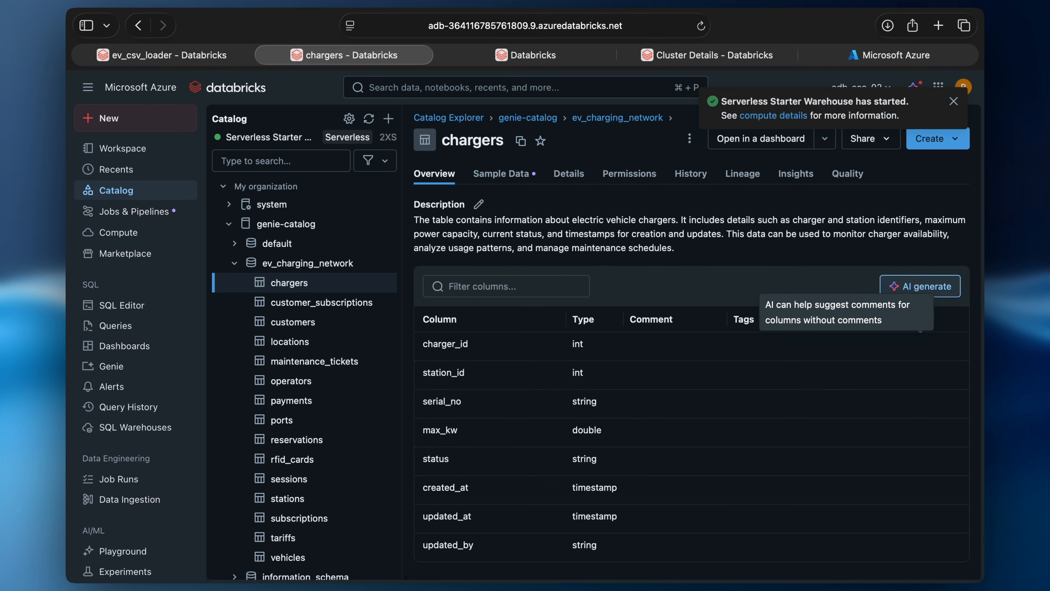
click(920, 286)
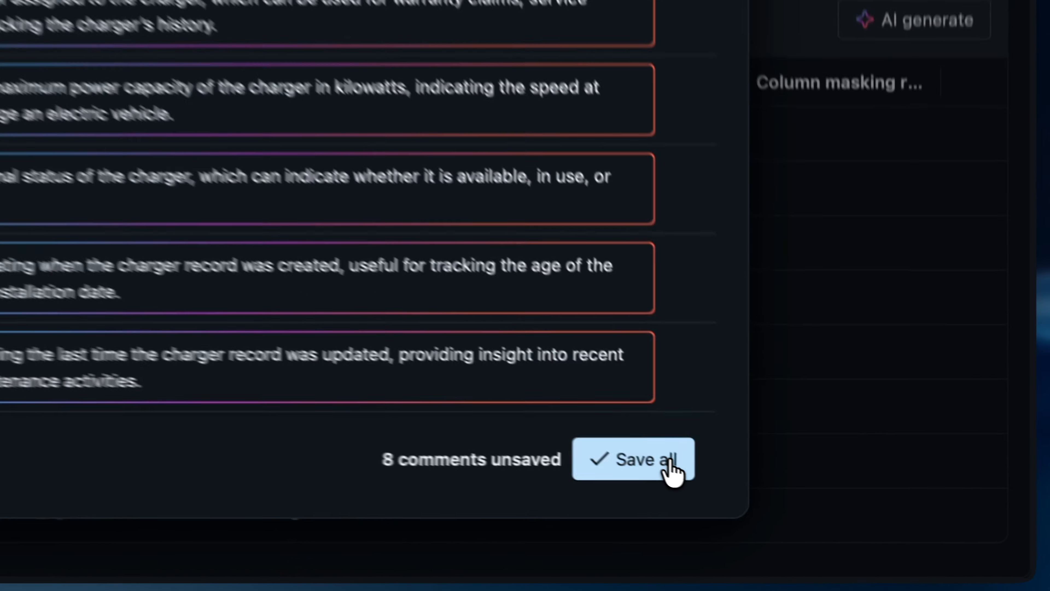
click(790, 522)
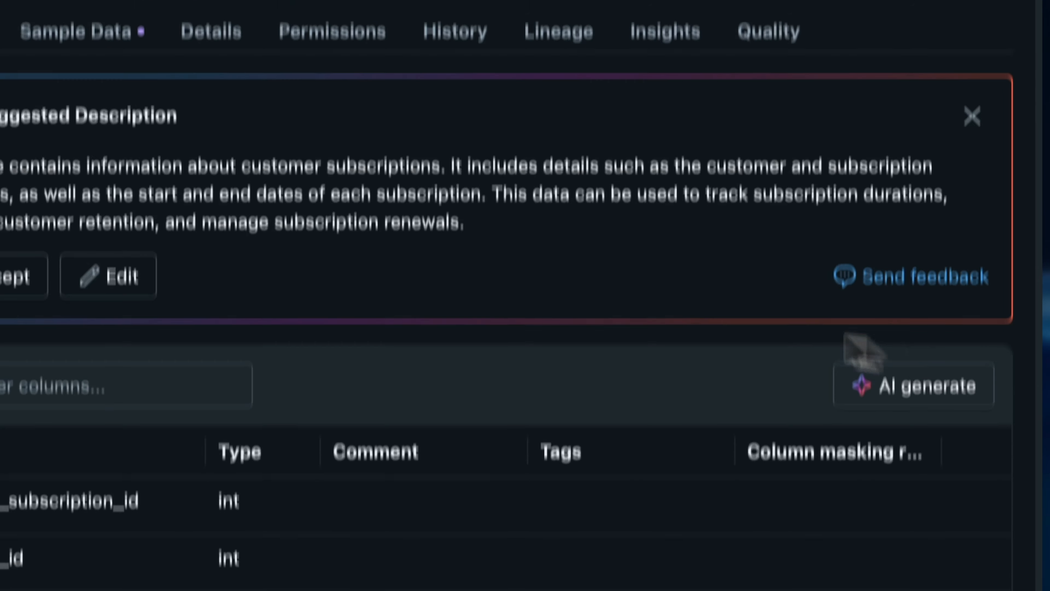
Step: Accept AI descriptions and save AI column comments for the remaining tables, including tariffs' 14
click(340, 276)
click(930, 225)
click(632, 534)
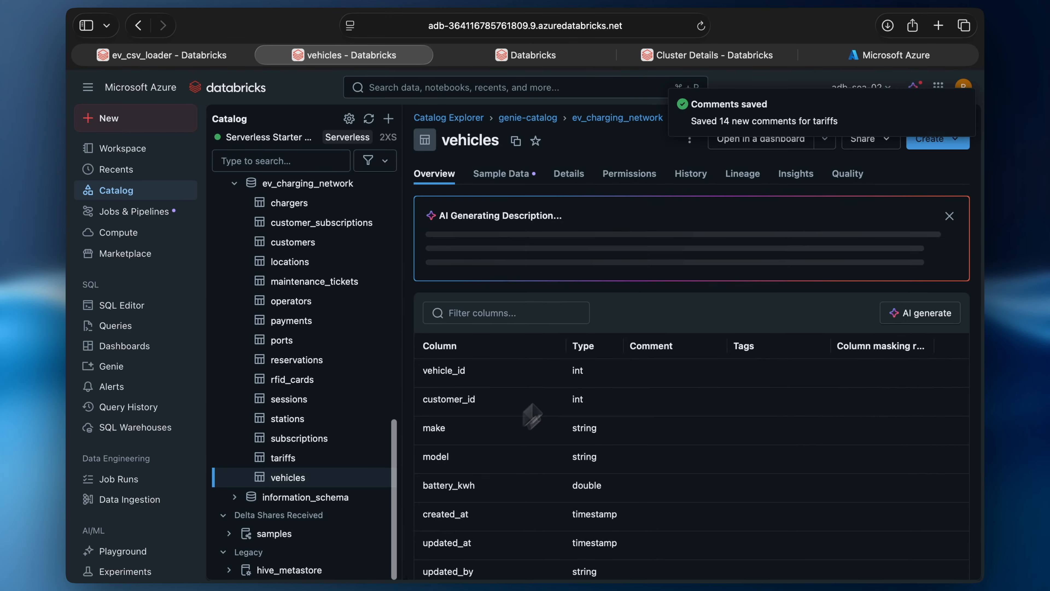
click(772, 509)
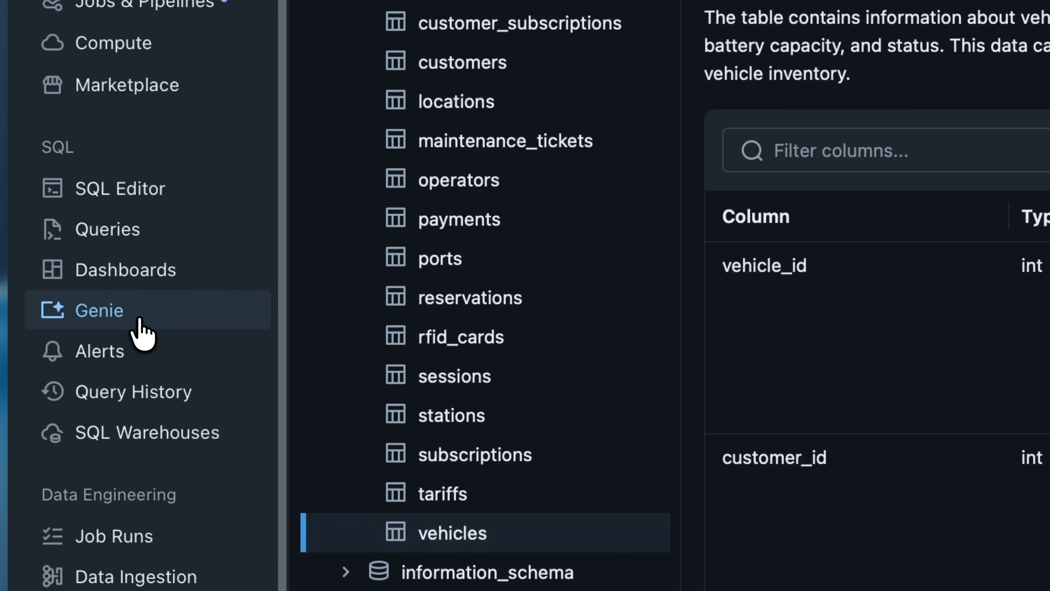
Step: Start a new Genie space and select chargers through reservations from ev_charging_network
click(139, 319)
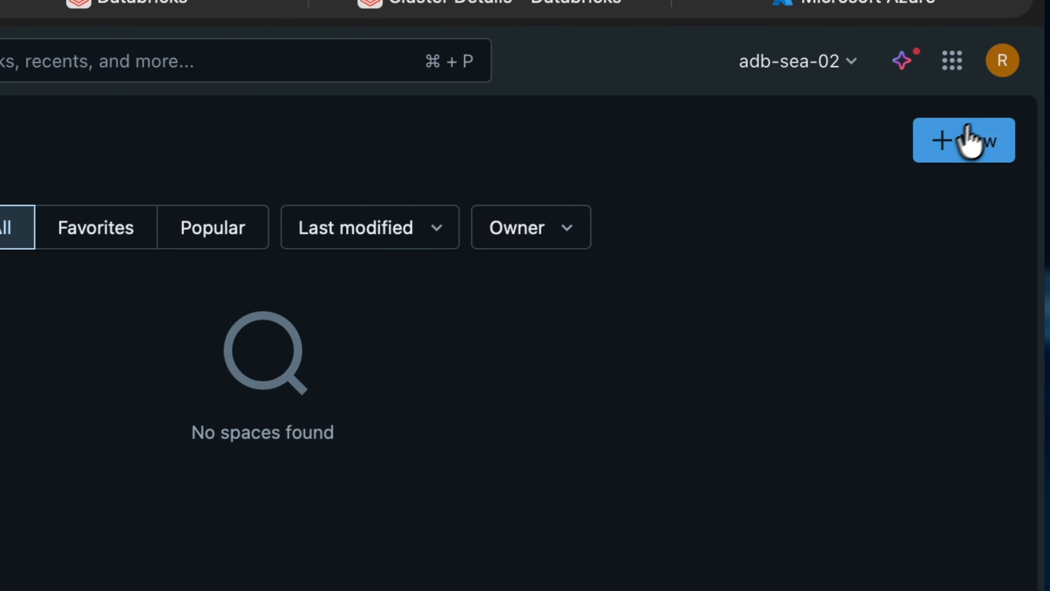
click(983, 154)
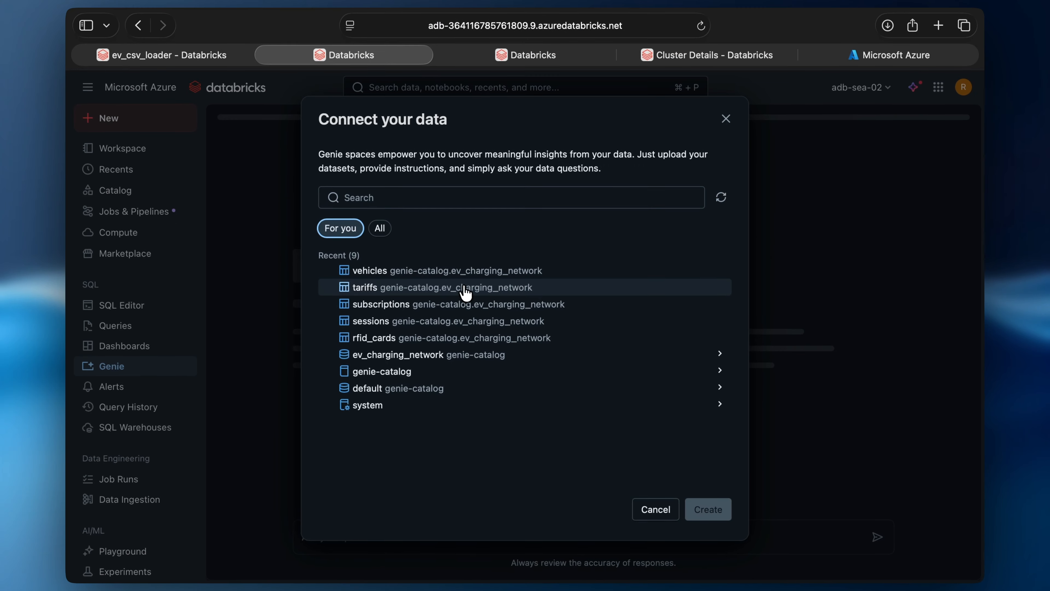
click(436, 362)
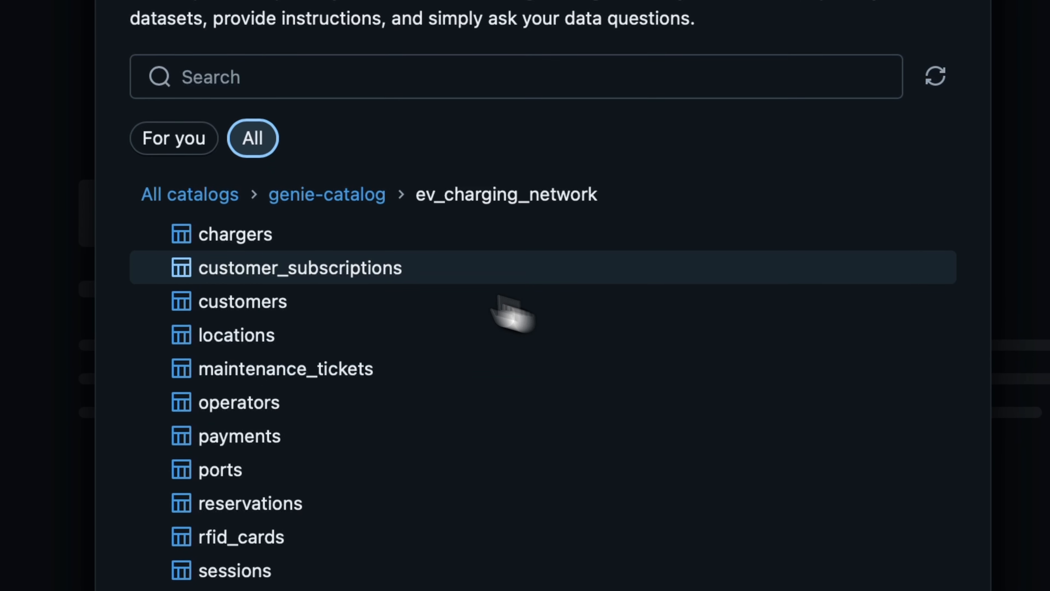
click(334, 240)
click(308, 269)
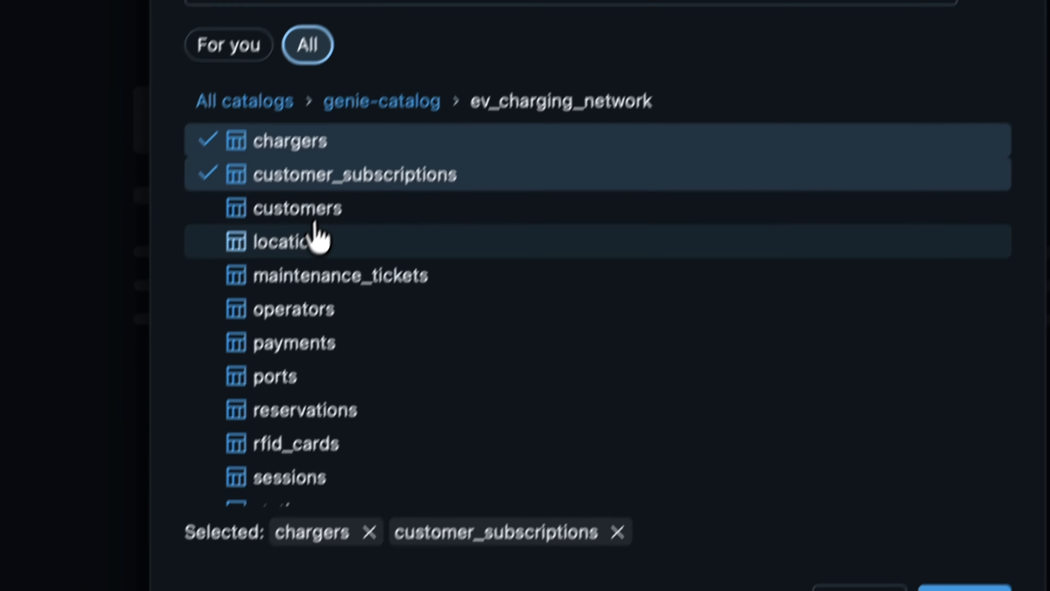
click(253, 306)
click(253, 333)
click(320, 251)
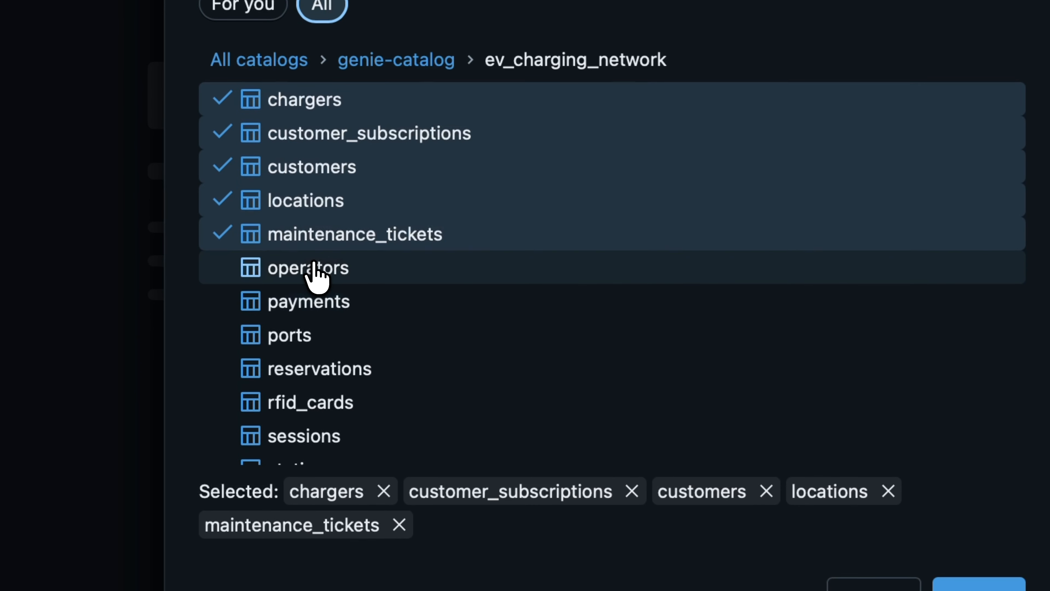
click(314, 269)
click(312, 300)
click(304, 331)
click(302, 368)
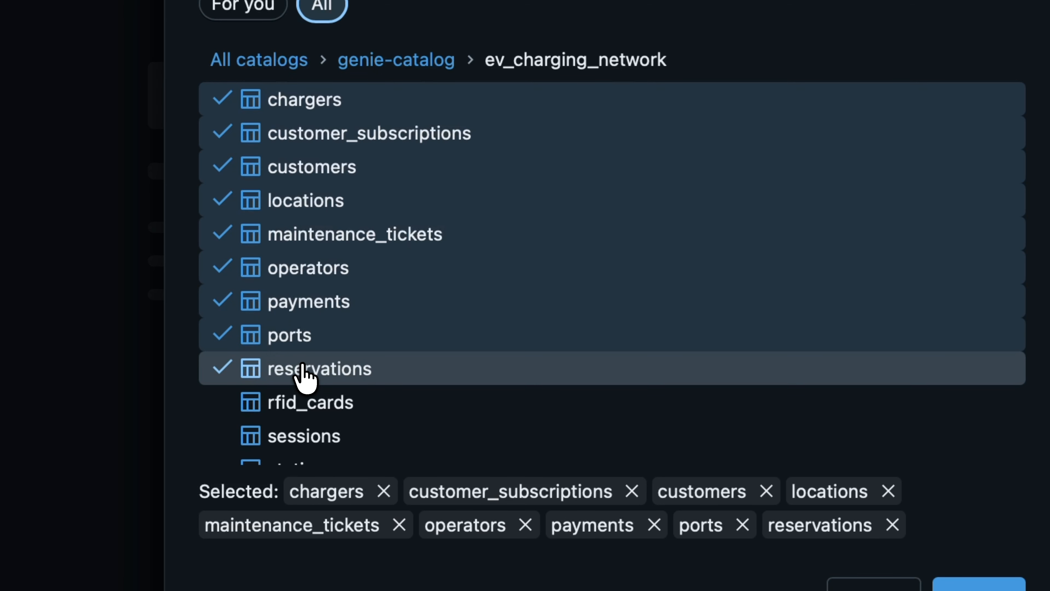
Step: Add rfid_cards, sessions, stations, subscriptions, tariffs and vehicles, then create the space
scroll(439, 254, down, 3)
click(359, 296)
click(318, 335)
click(305, 358)
scroll(444, 268, down, 2)
click(348, 348)
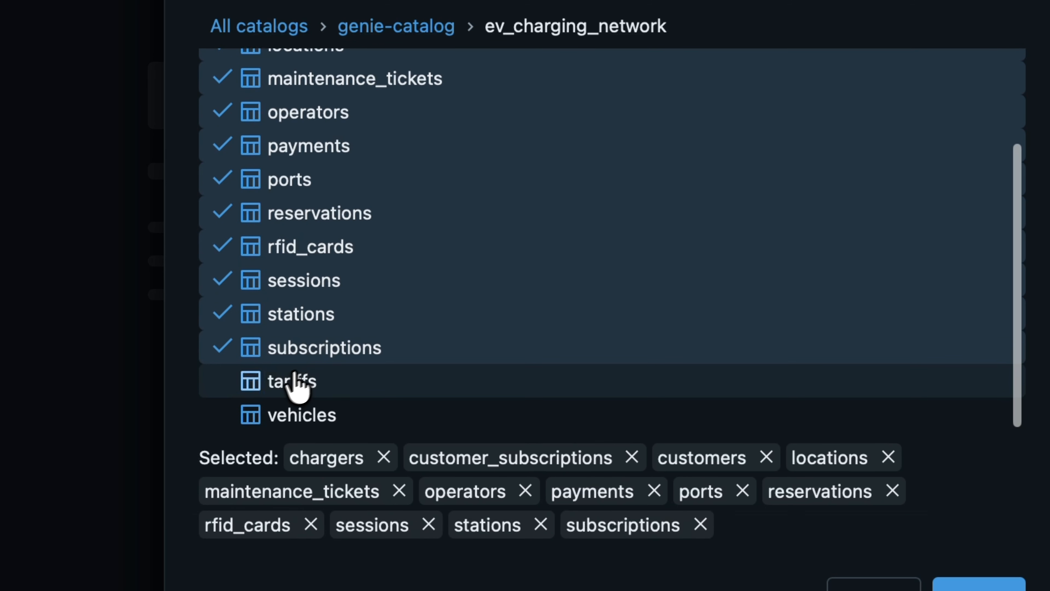
click(266, 381)
click(281, 415)
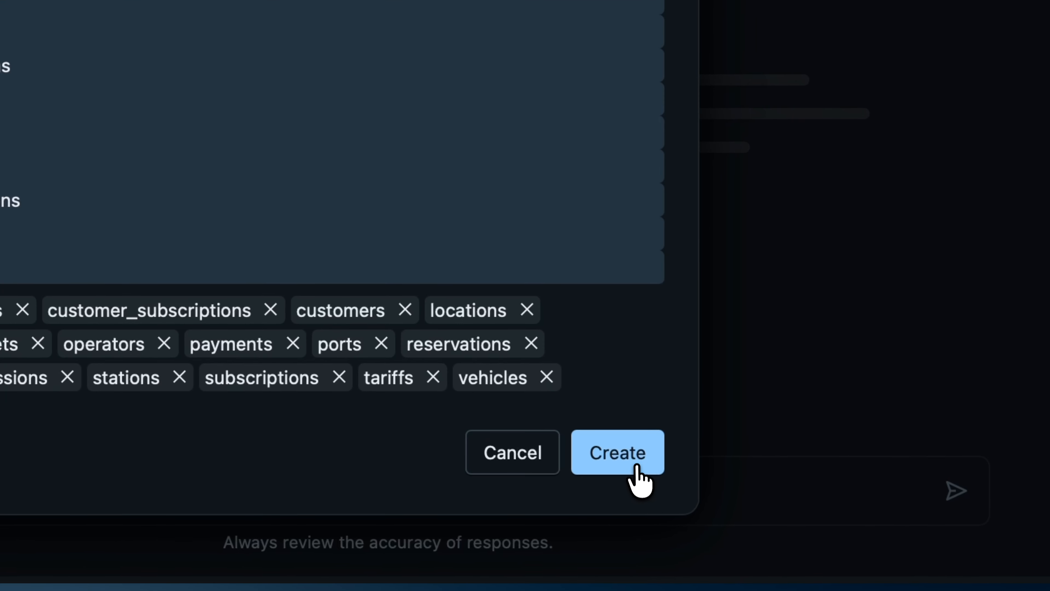
click(638, 459)
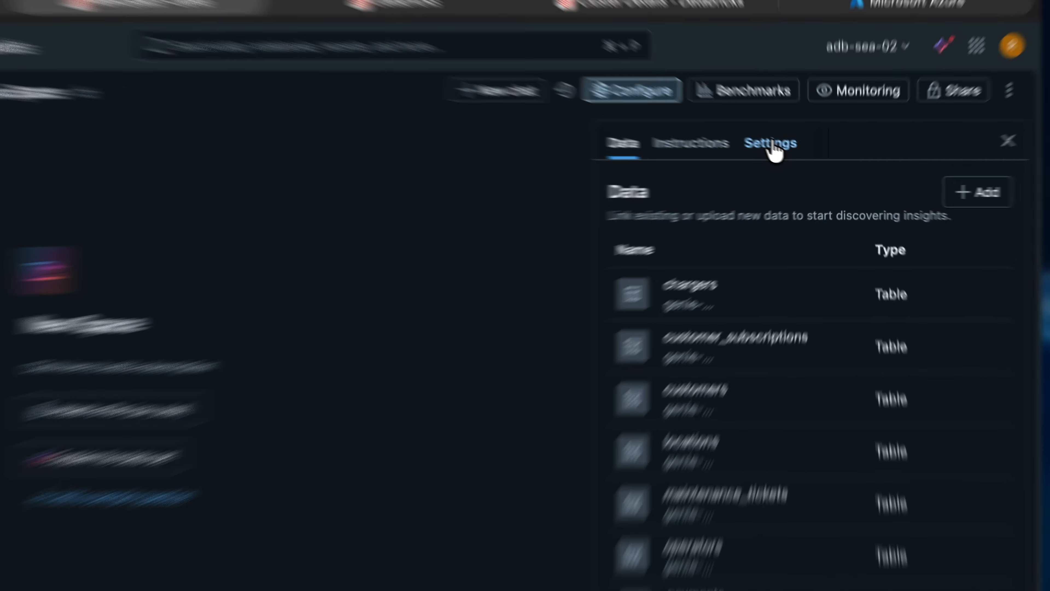
click(793, 157)
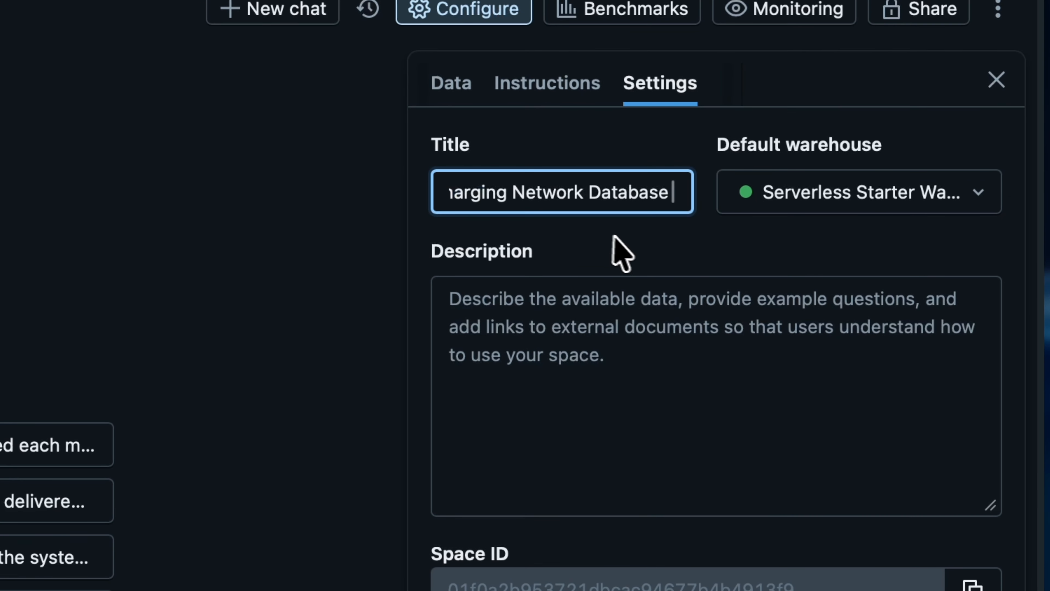
Step: Title the space 'Munich EV Charging Network Database' and paste in its description
key(BackSpace)
drag(662, 193, 384, 206)
click(778, 351)
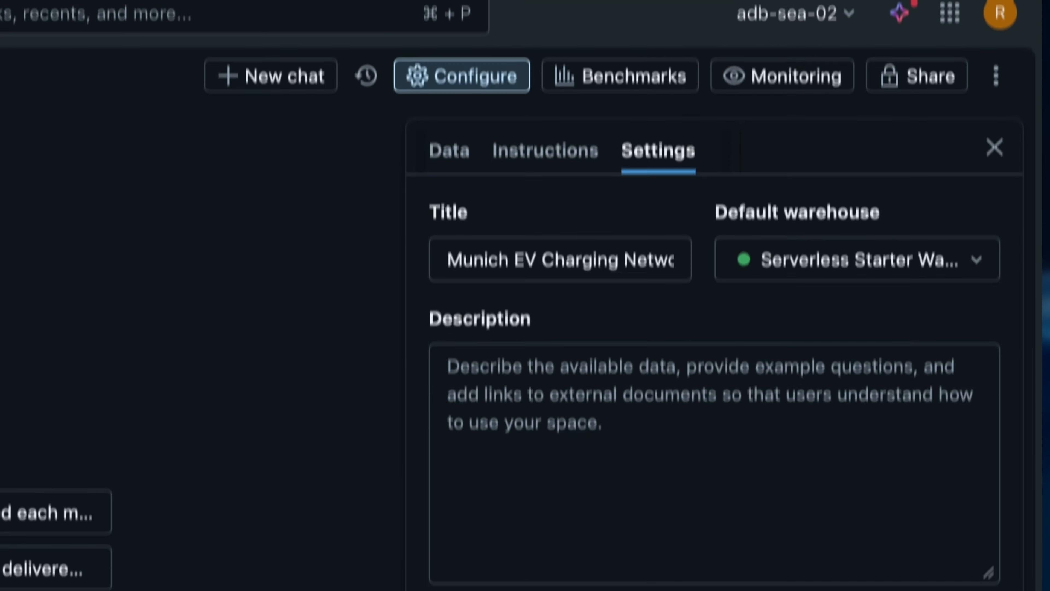
text(A comprehensive relational database system for Neighbourhood EV GmbH, a neighbourhood electric vehicle charging network operator in Munich. The database manages charging infrastructure across 8 stations in residential districts (Schwabing, Maxvorstadt, Glockenbachviertel), supporting AC charging stations (11-50kW) with multiple connector types (Type 2, CCS, CHAdeMO).)
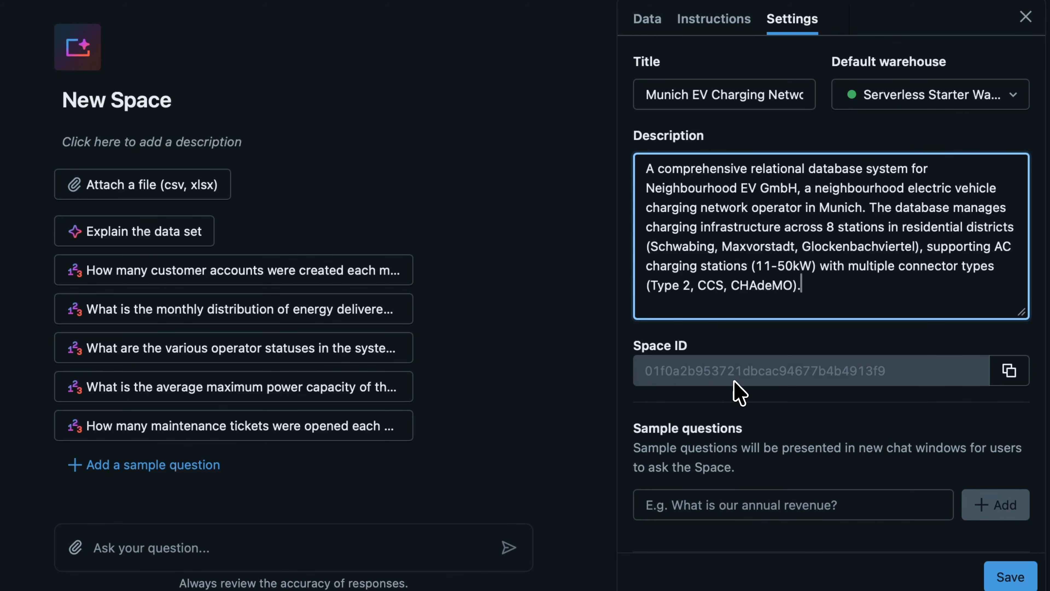
Step: Add sample questions on ports inactive or under maintenance and monthly recurring revenue
click(740, 508)
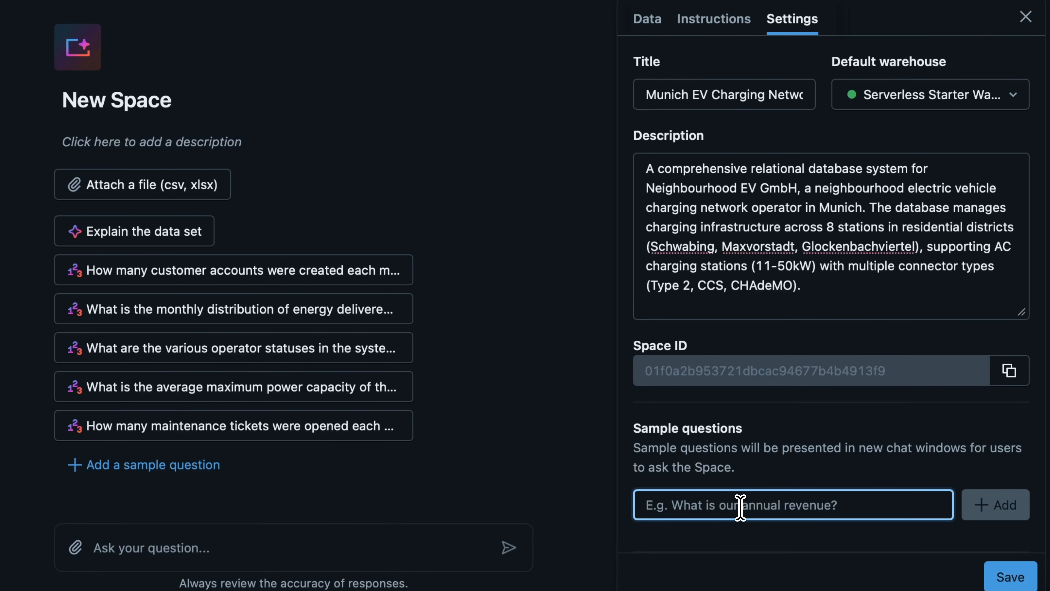
key(ctrl+v)
click(995, 504)
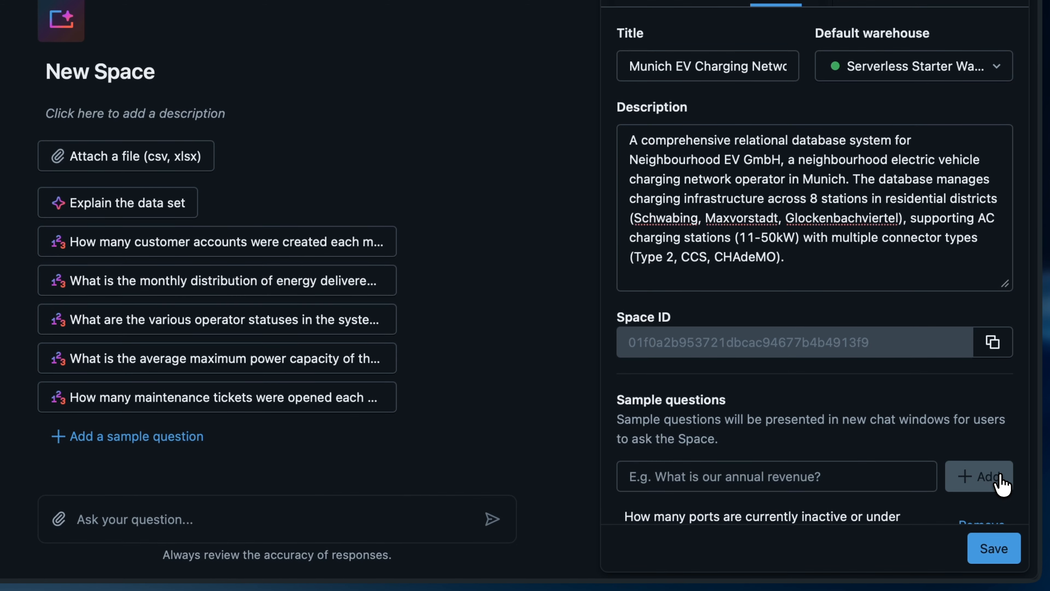
scroll(887, 471, down, 2)
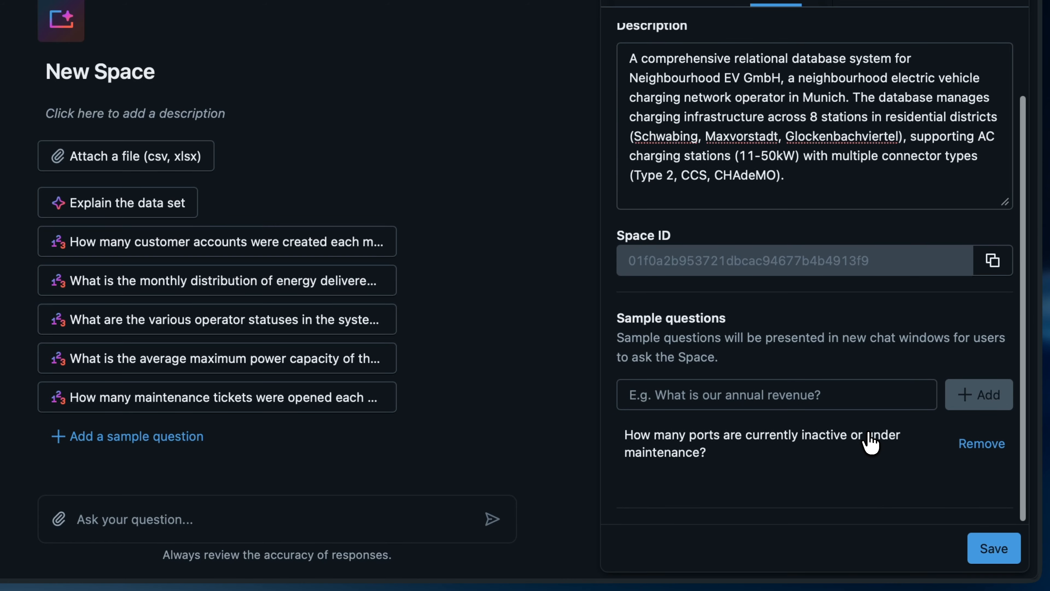
click(749, 400)
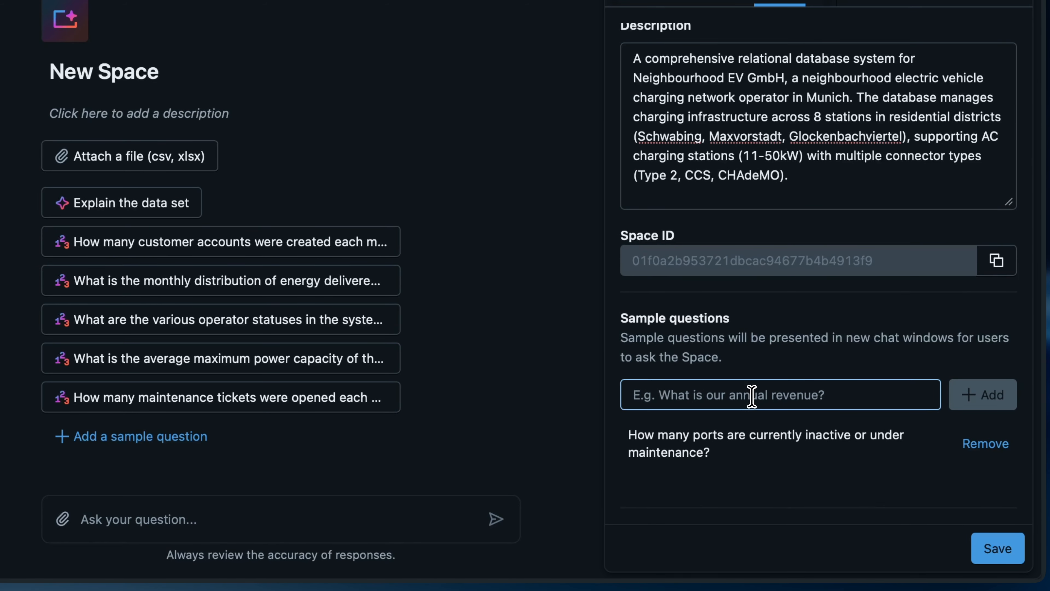
text(What is the monthly recurring revenue by subscription tier?)
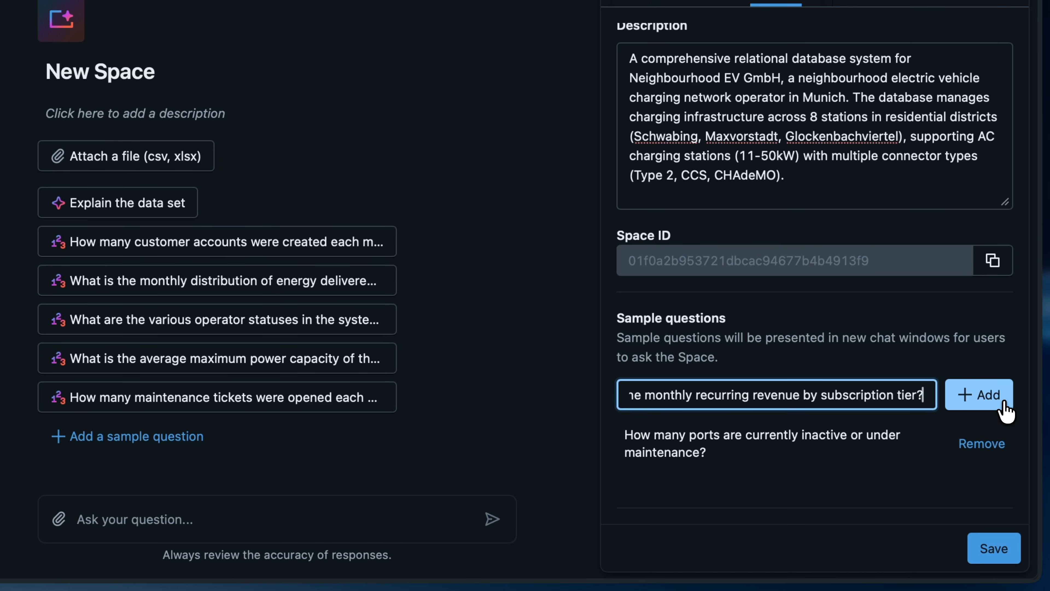
click(1004, 408)
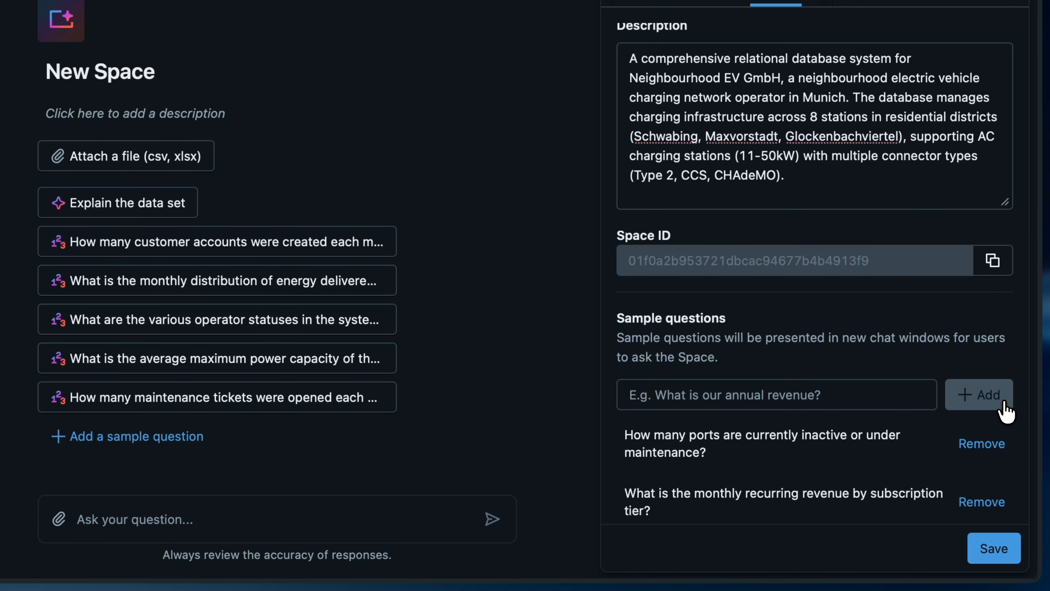
Step: Add a third sample question about active charging sessions and save the settings
click(752, 395)
key(ctrl+v)
click(992, 395)
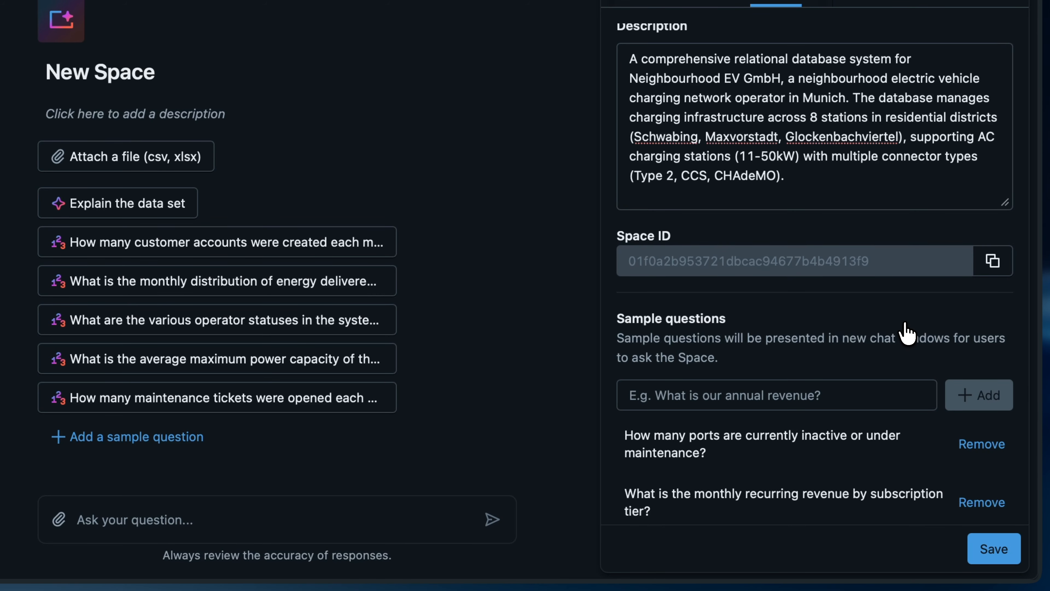
scroll(905, 324, down, 3)
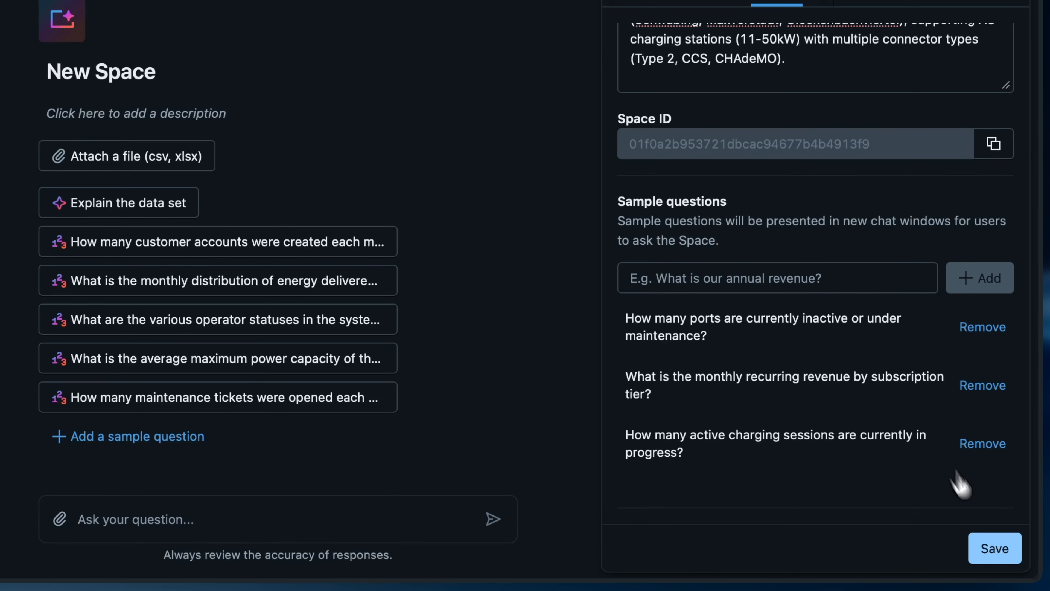
click(1005, 549)
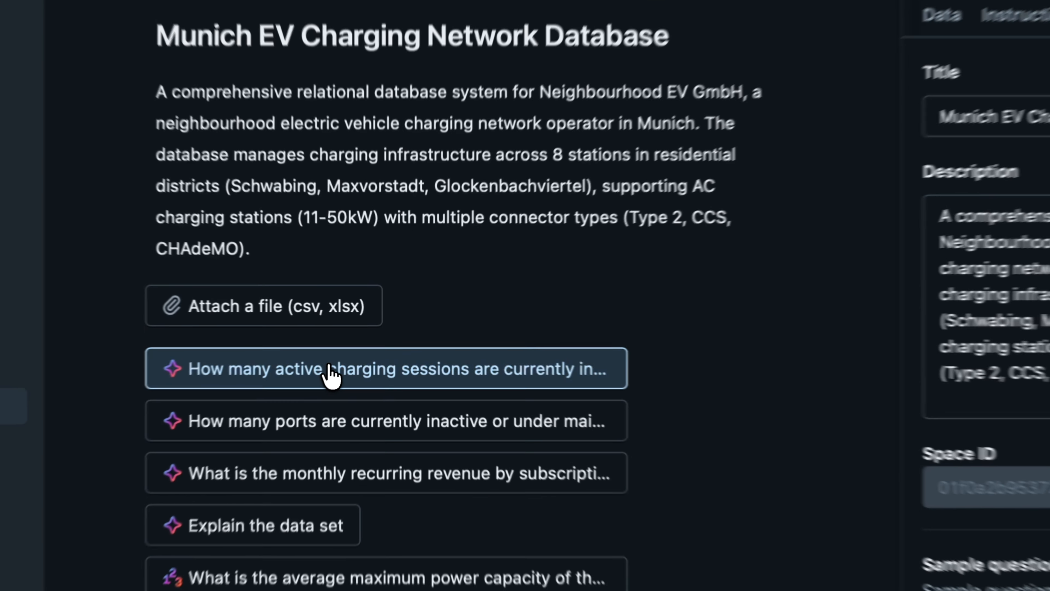
Step: Ask the active charging sessions sample question and view the SQL behind Genie's answer of 1
click(360, 347)
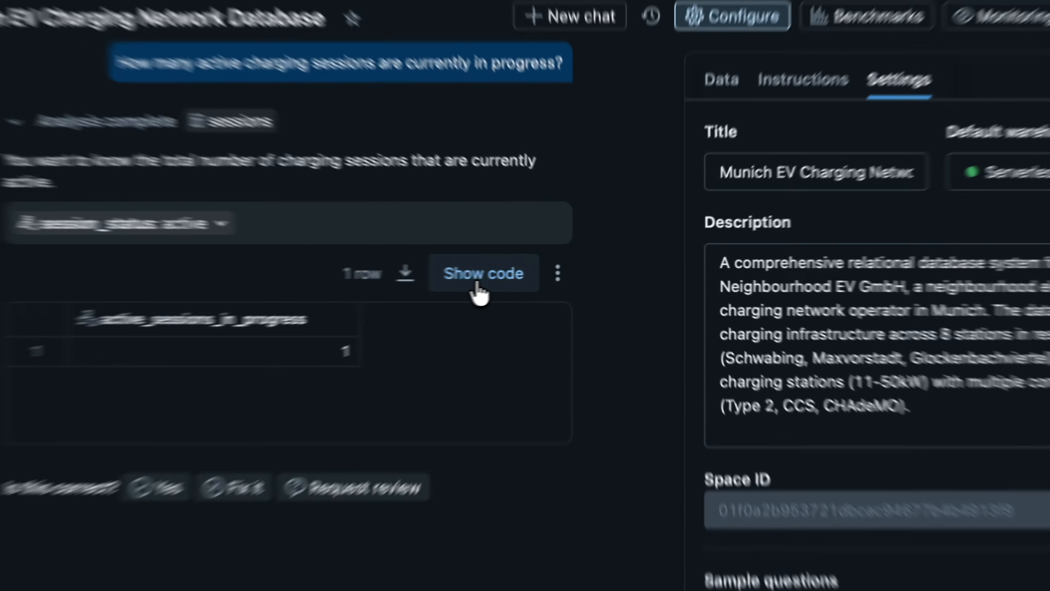
click(542, 272)
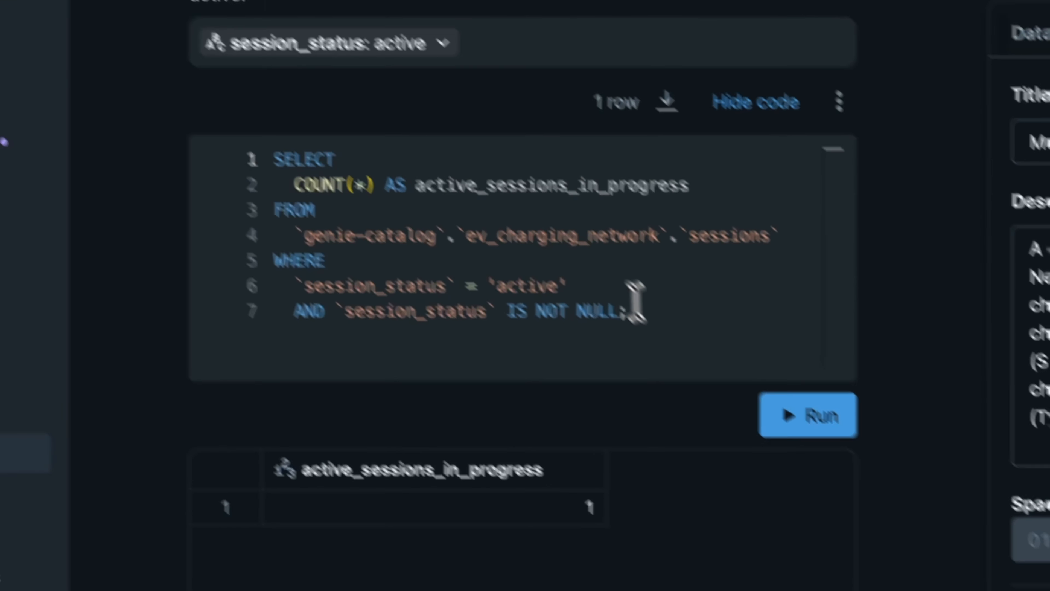
Step: Copy Genie's active-sessions query and open the SQL Editor in a new tab
drag(642, 310, 299, 156)
key(super+c)
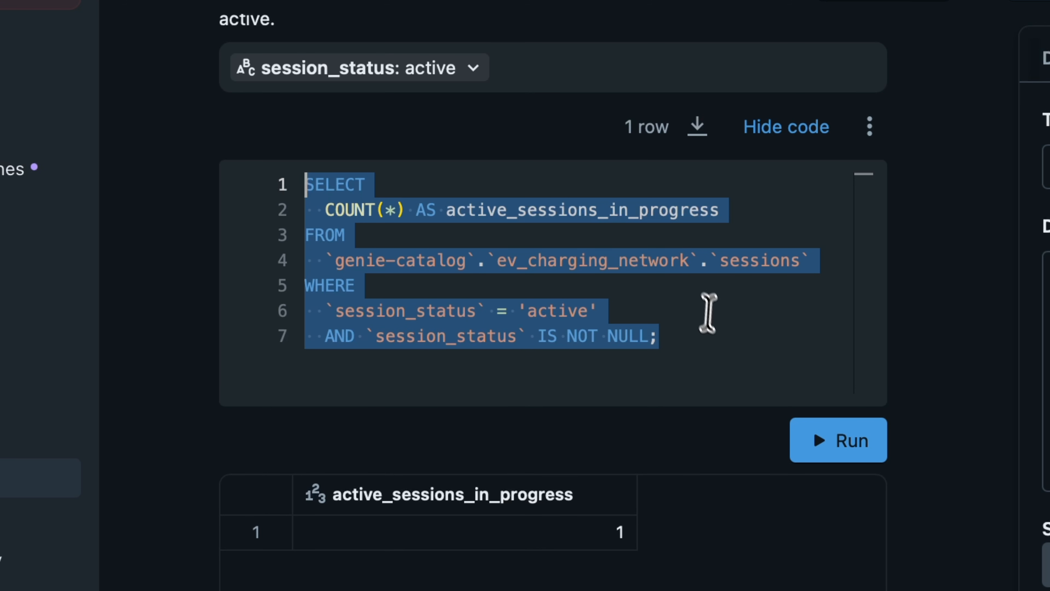
click(714, 336)
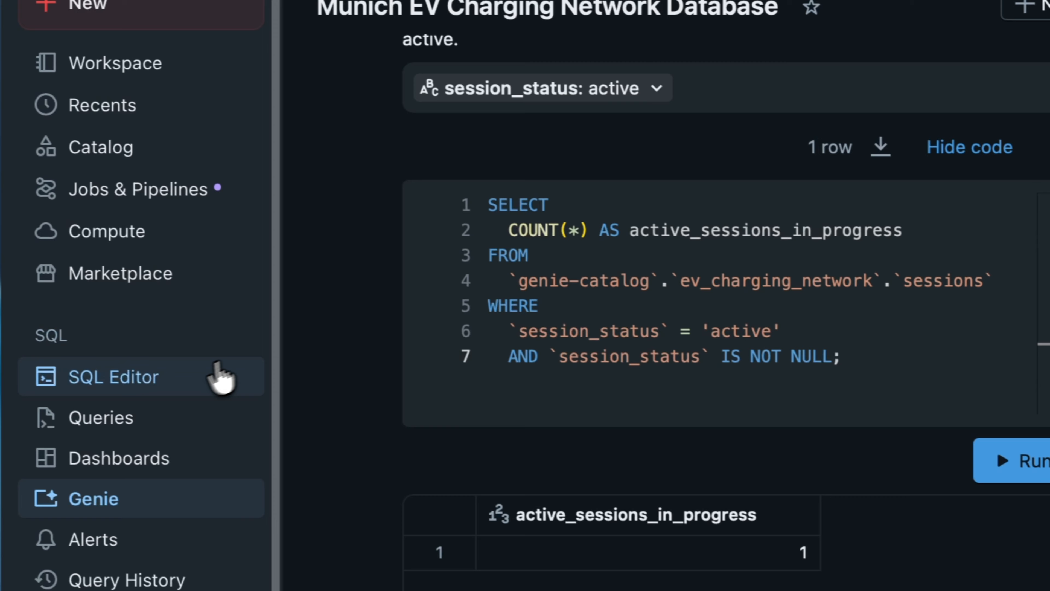
right_click(191, 384)
click(301, 400)
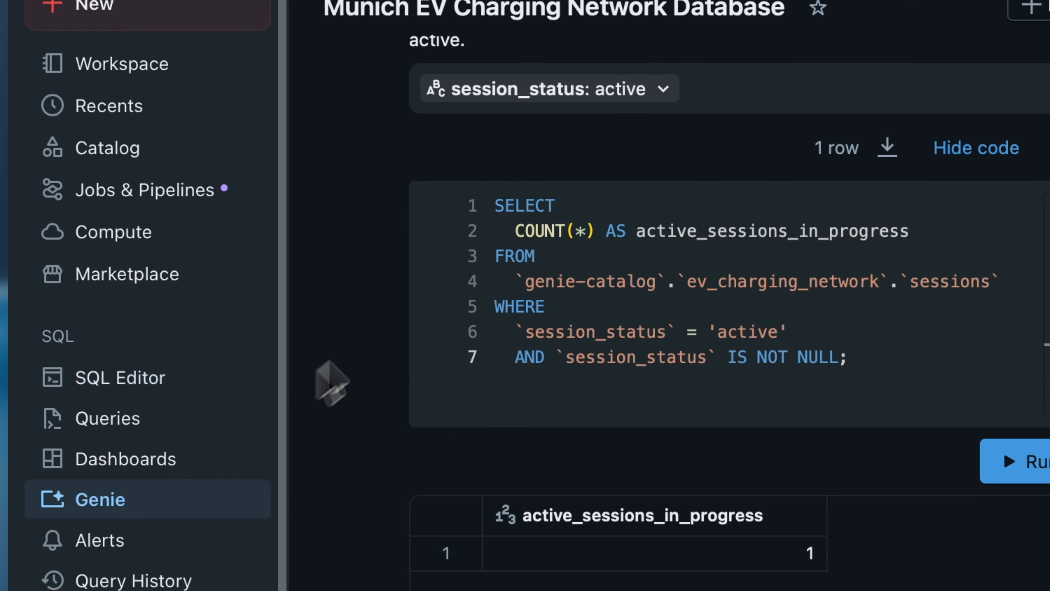
click(579, 110)
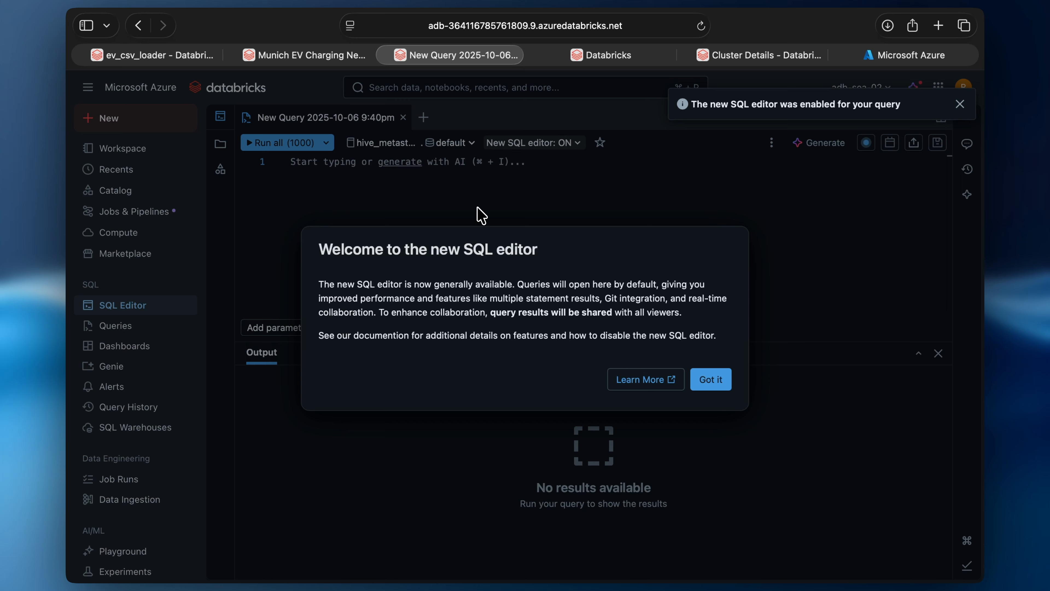
click(710, 379)
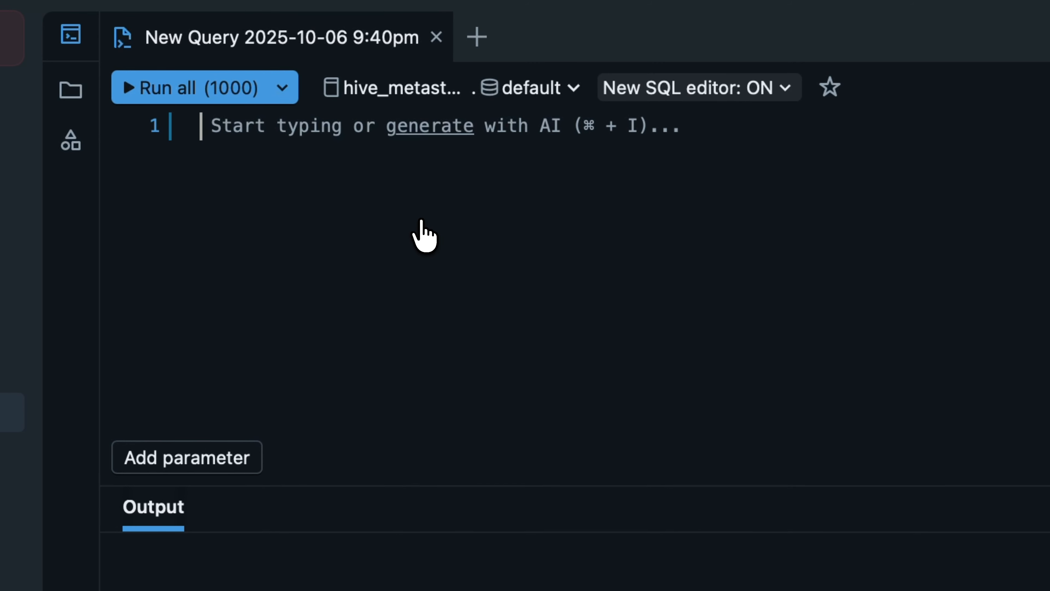
Step: Paste the query and run it without the 1000-row limit on the Serverless Starter Warehouse
key(super+v)
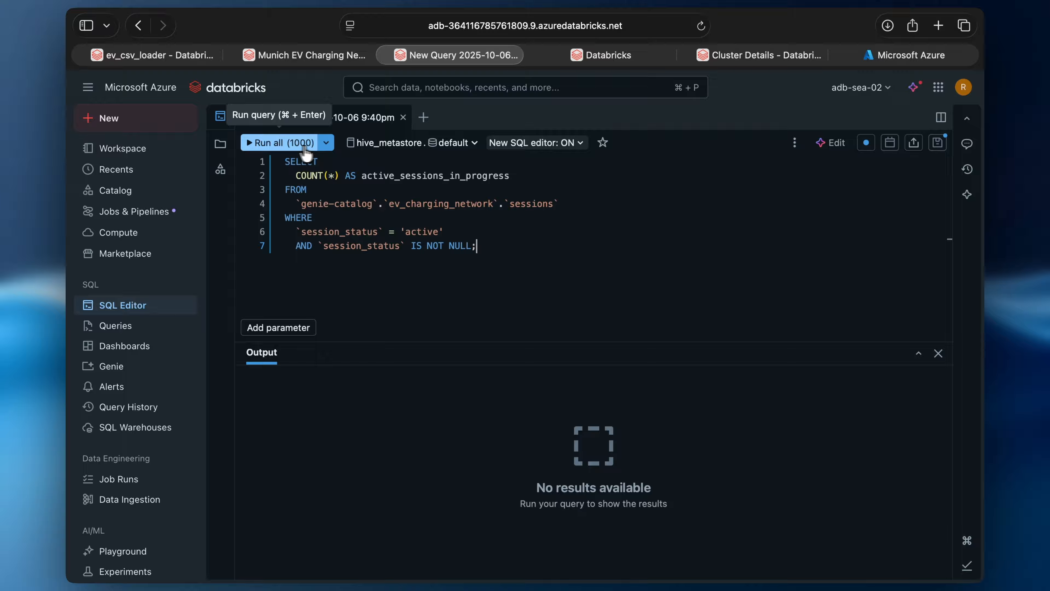
click(326, 143)
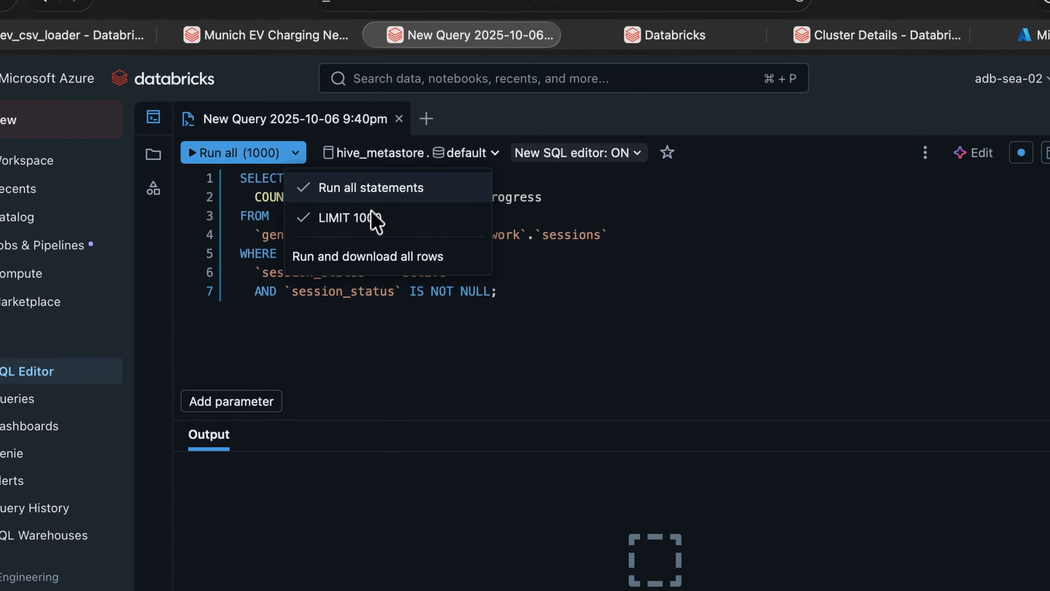
click(372, 218)
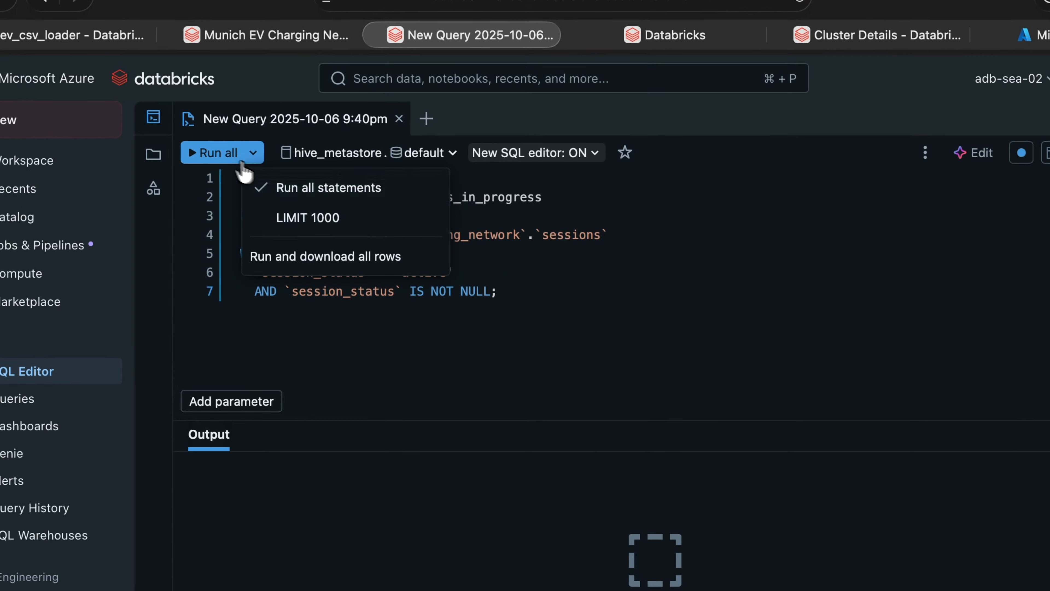
click(222, 156)
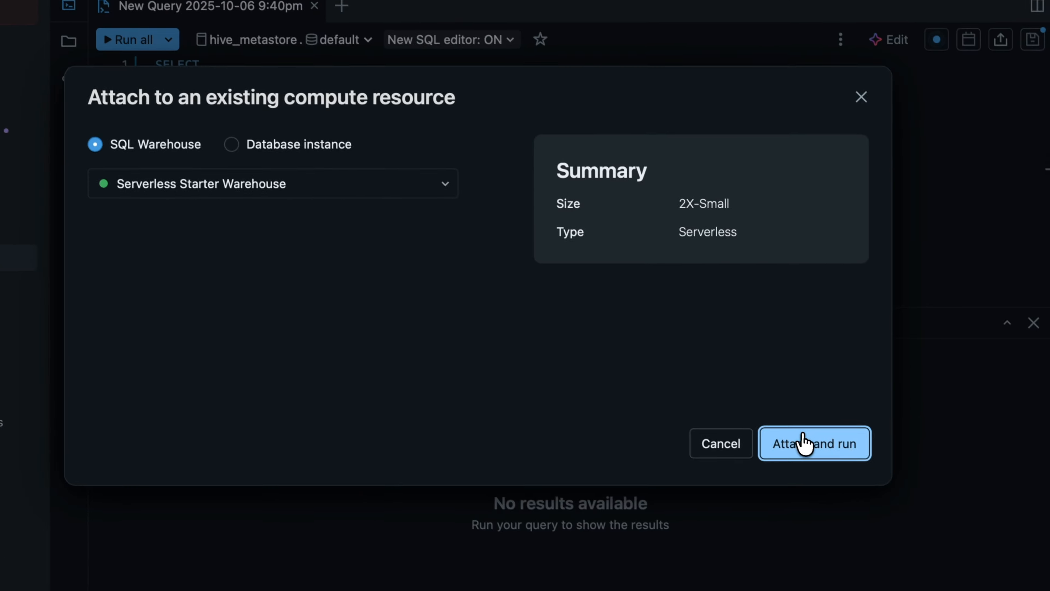
click(899, 556)
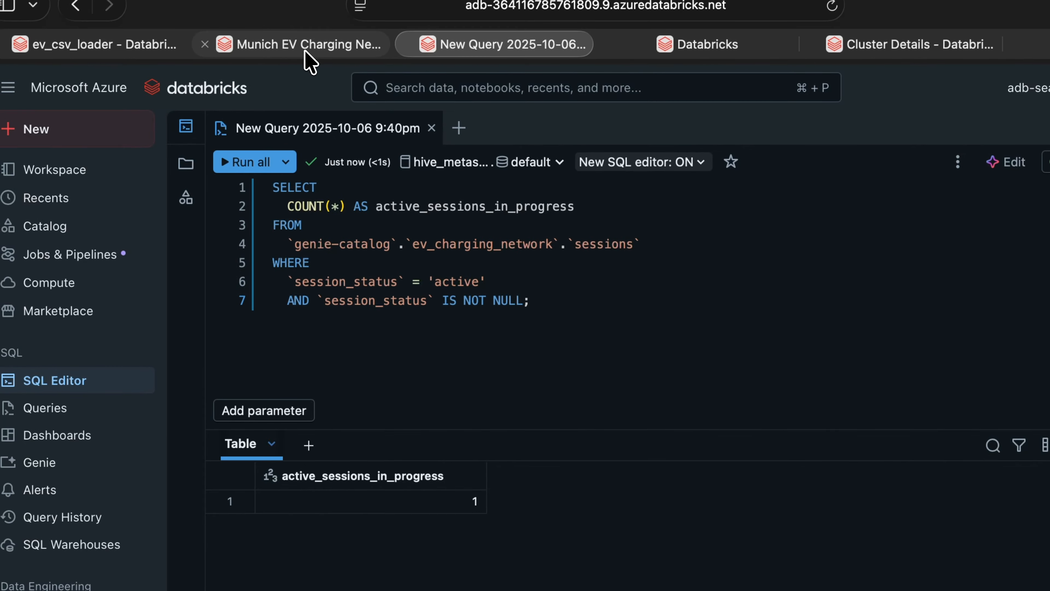
Step: Add a new example SQL query with the highest-revenue stations by operator question
click(304, 50)
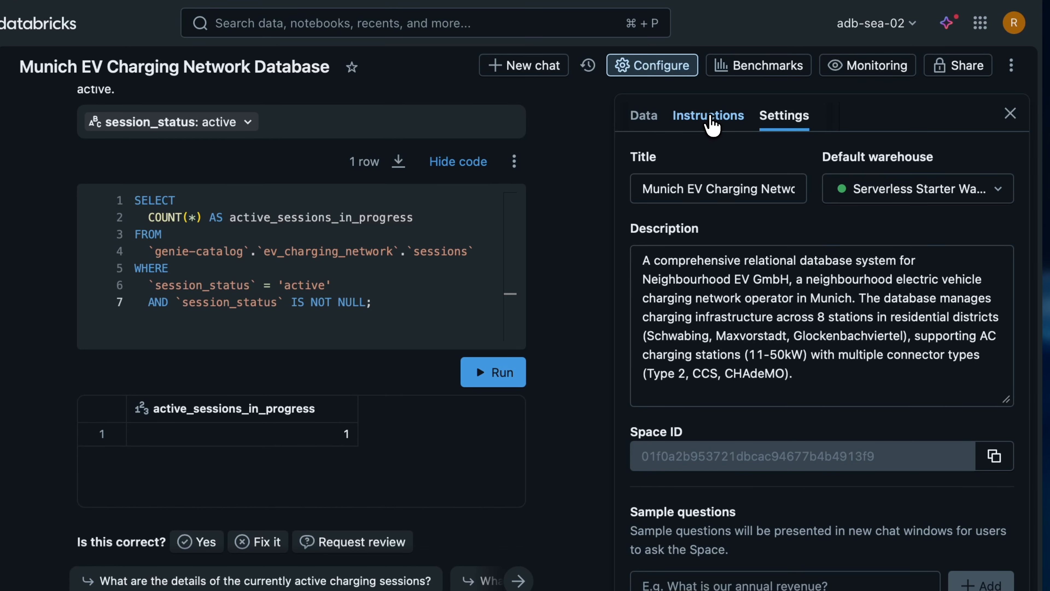
click(711, 126)
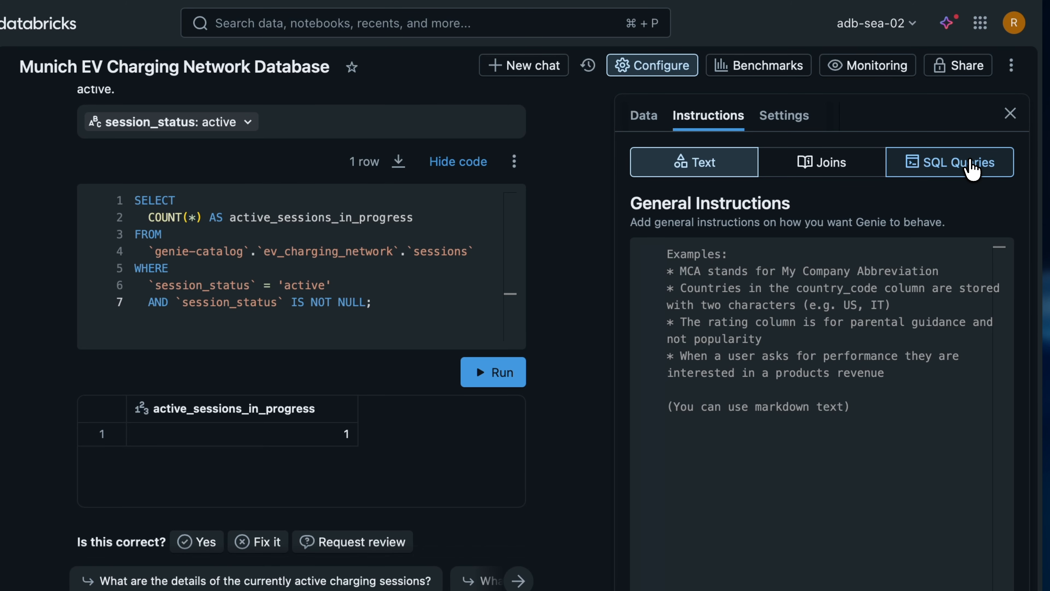
click(949, 162)
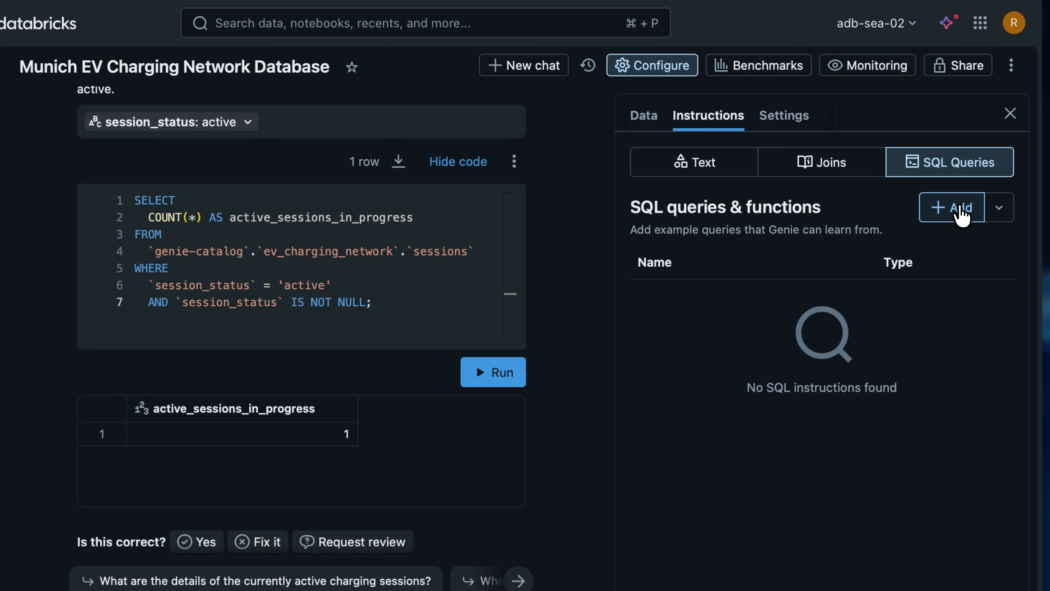
click(955, 207)
click(840, 208)
scroll(508, 502, down, 1)
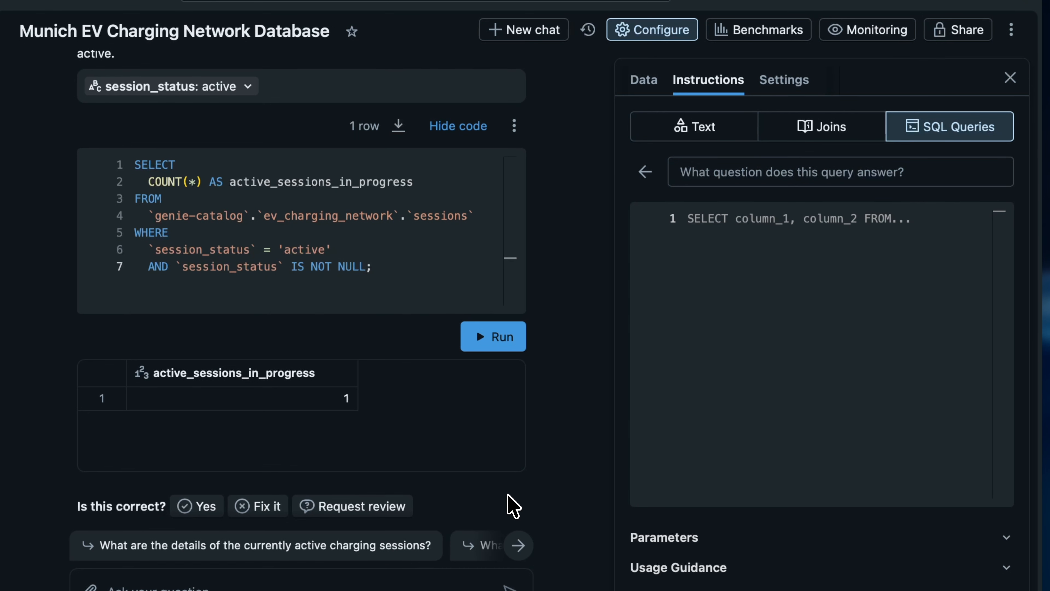
click(740, 176)
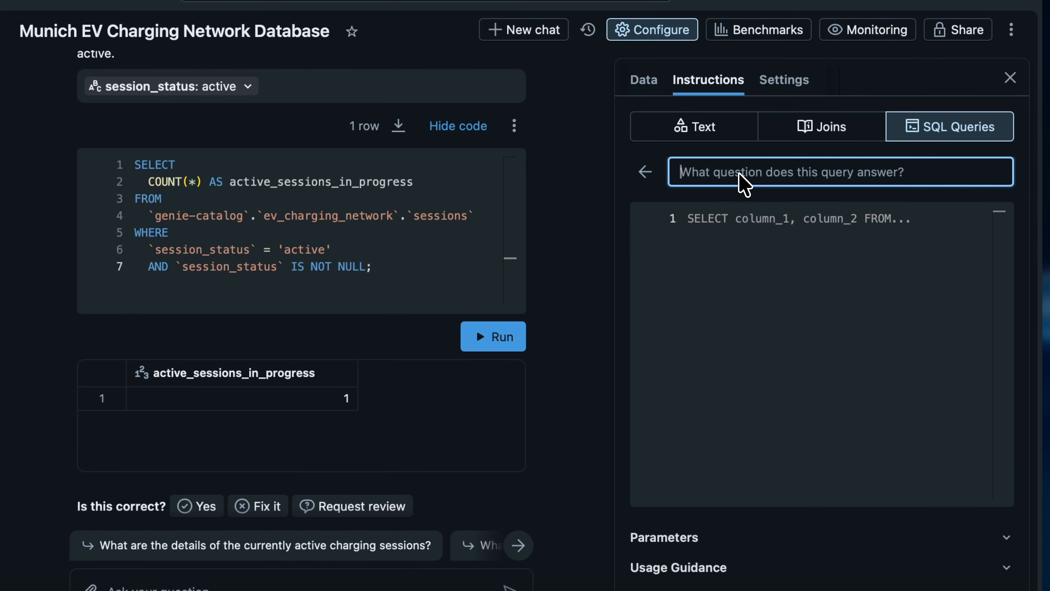
key(ctrl+v)
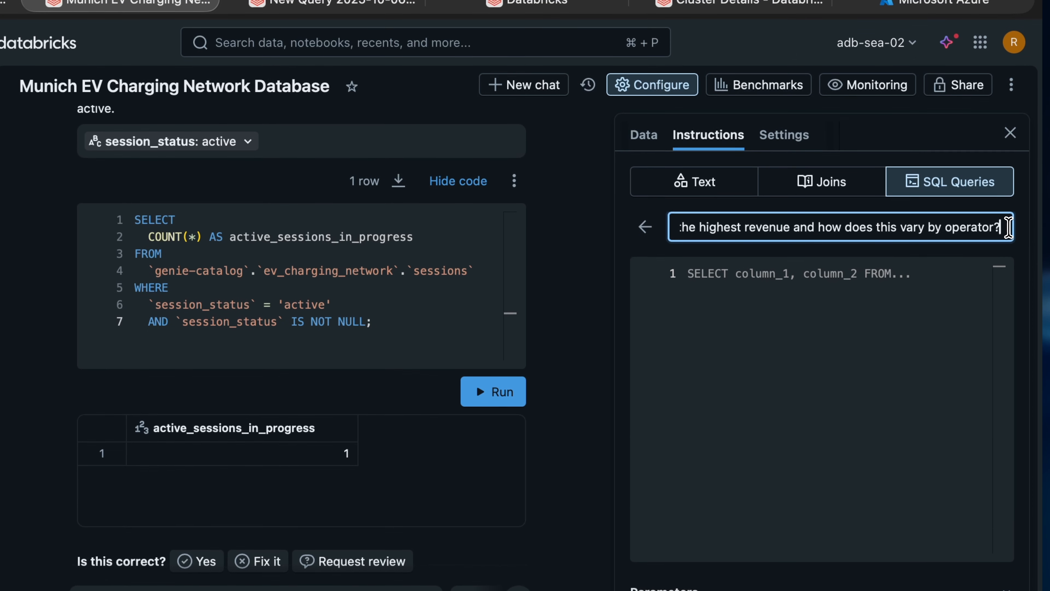
Step: Paste the station revenue by operator SQL and restore its clipped SELECT keyword
drag(1001, 171, 850, 172)
drag(851, 226, 670, 228)
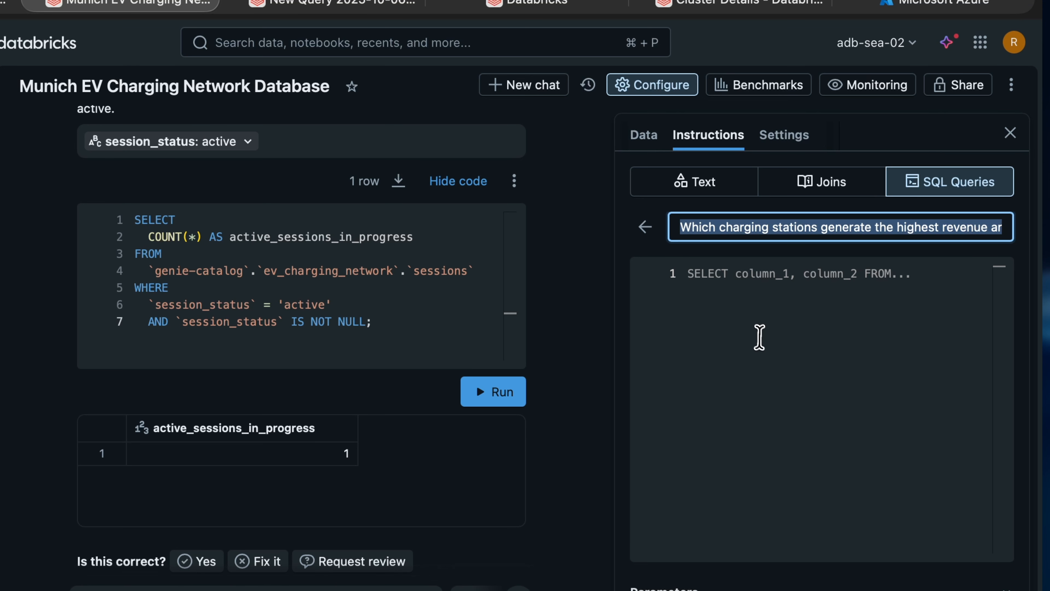
click(759, 337)
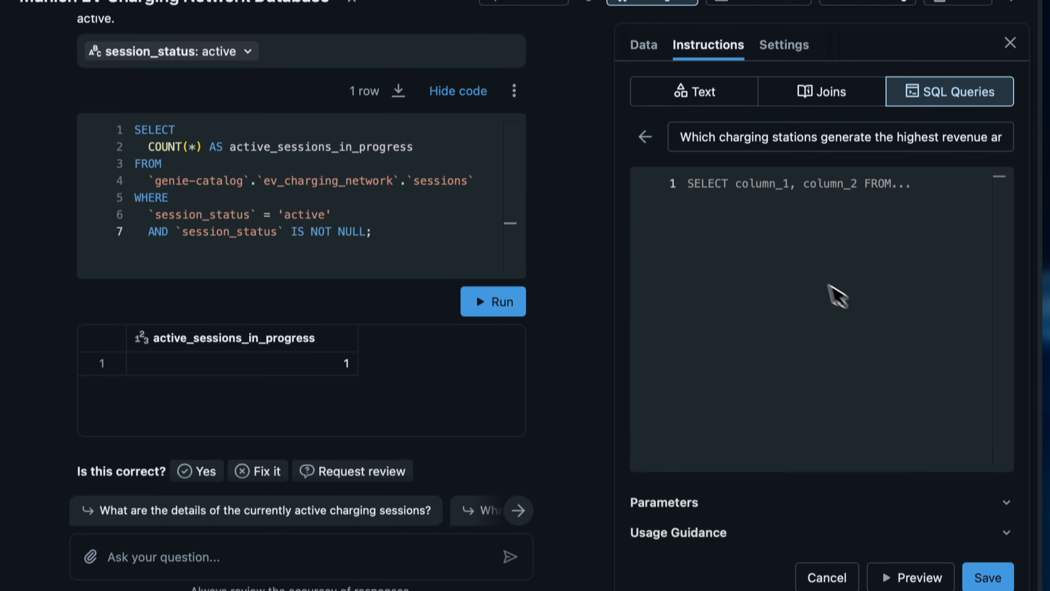
key(ctrl+v)
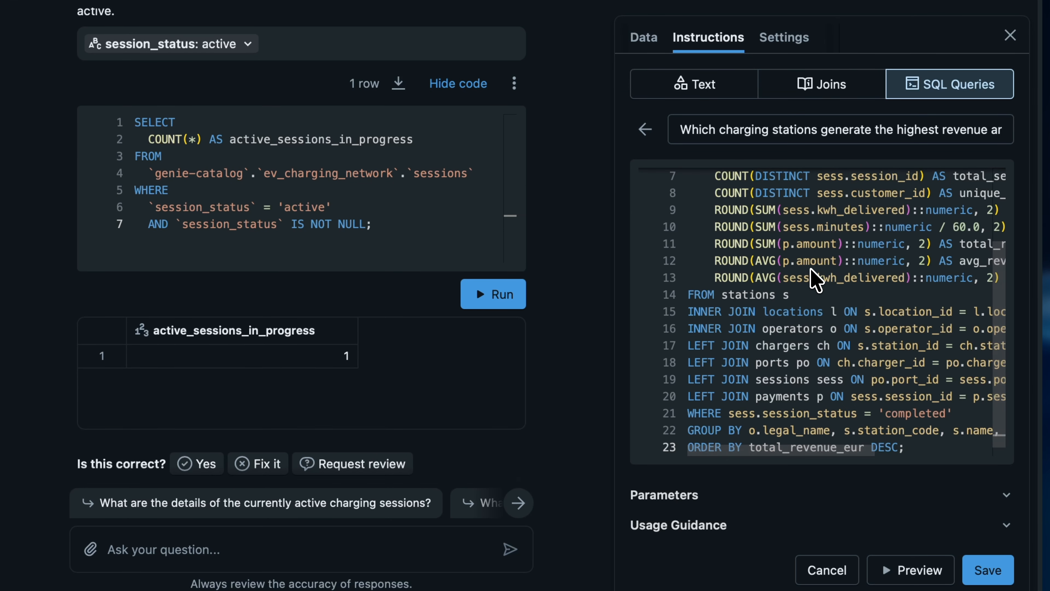
scroll(814, 277, up, 2)
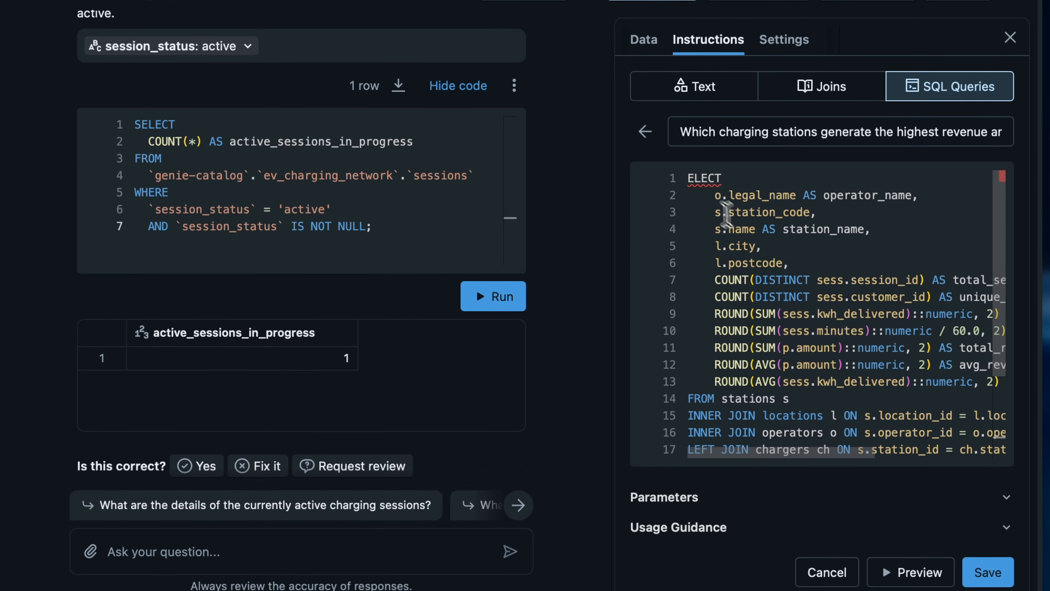
click(689, 179)
text(S)
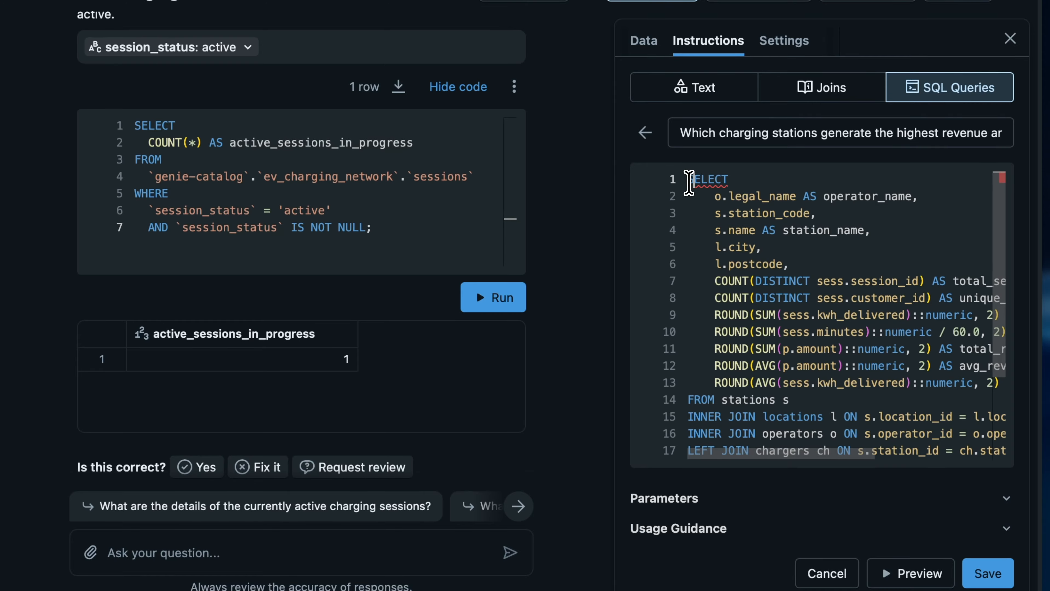
click(830, 403)
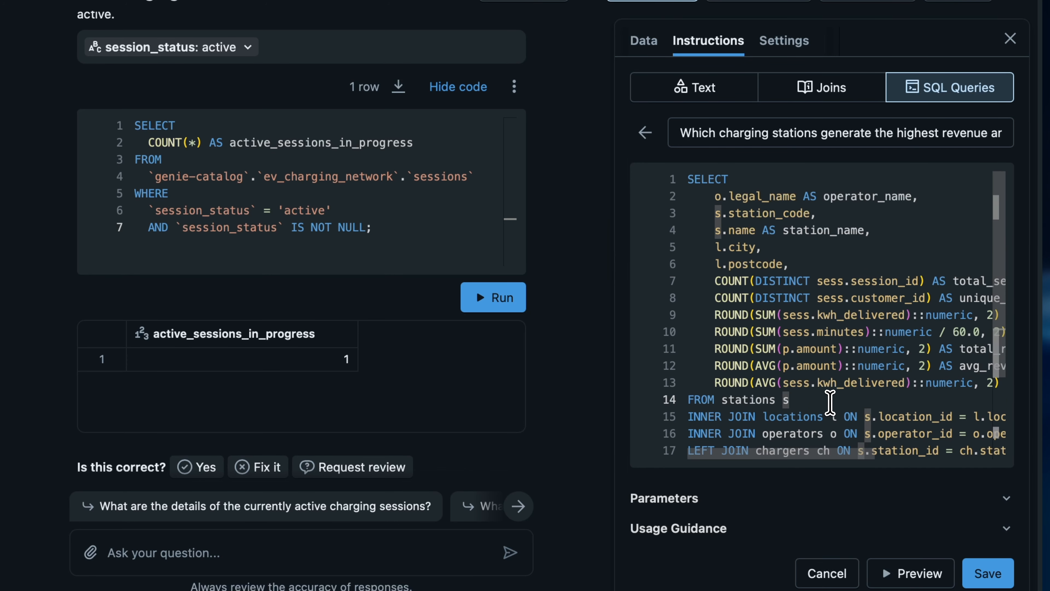
Step: Save the example query and send the station revenue by operator question to Genie
scroll(830, 403, down, 3)
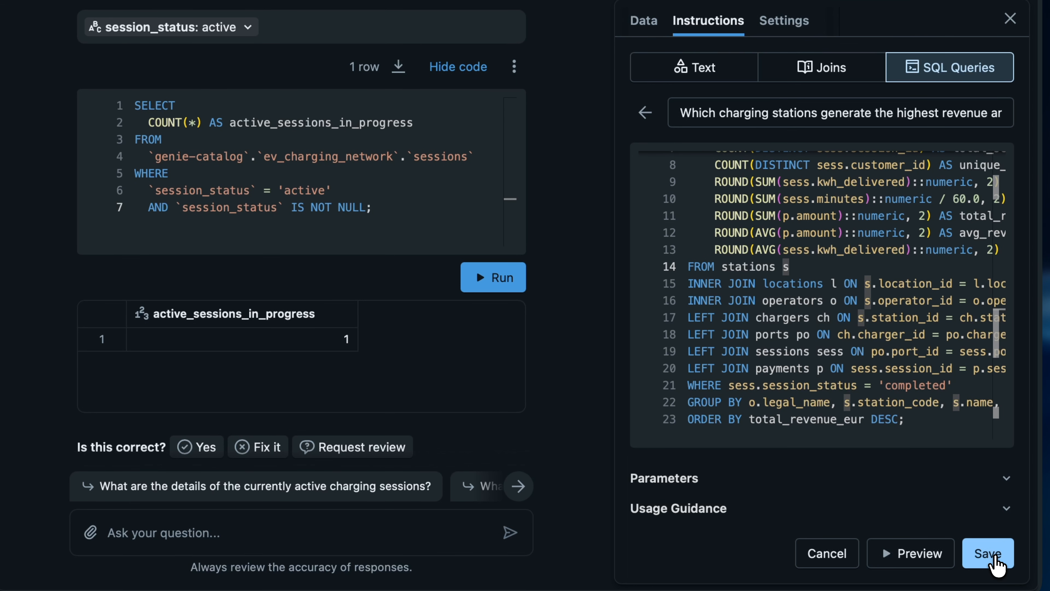
click(988, 554)
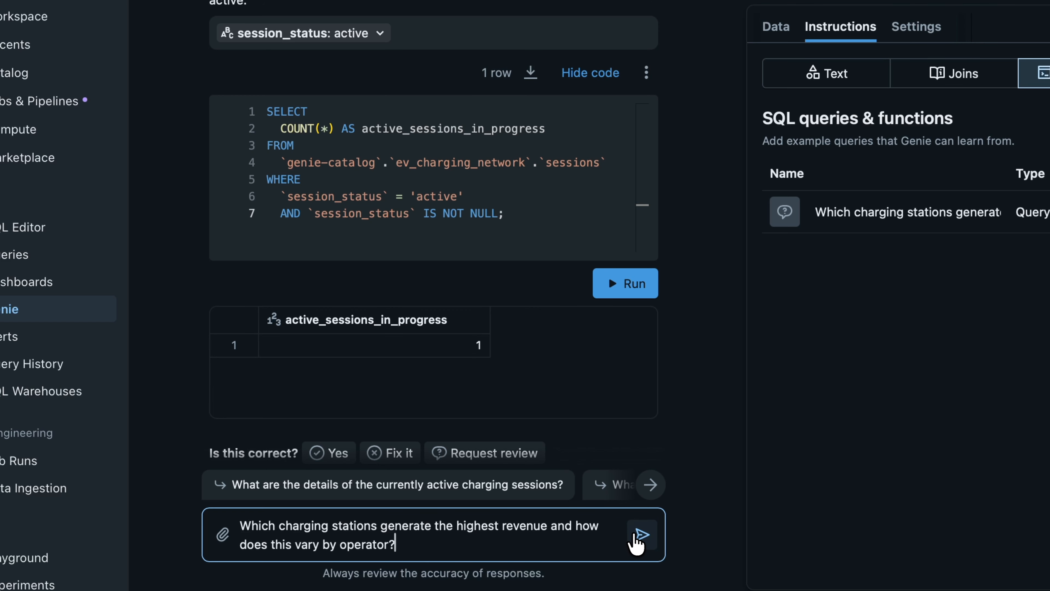
click(637, 536)
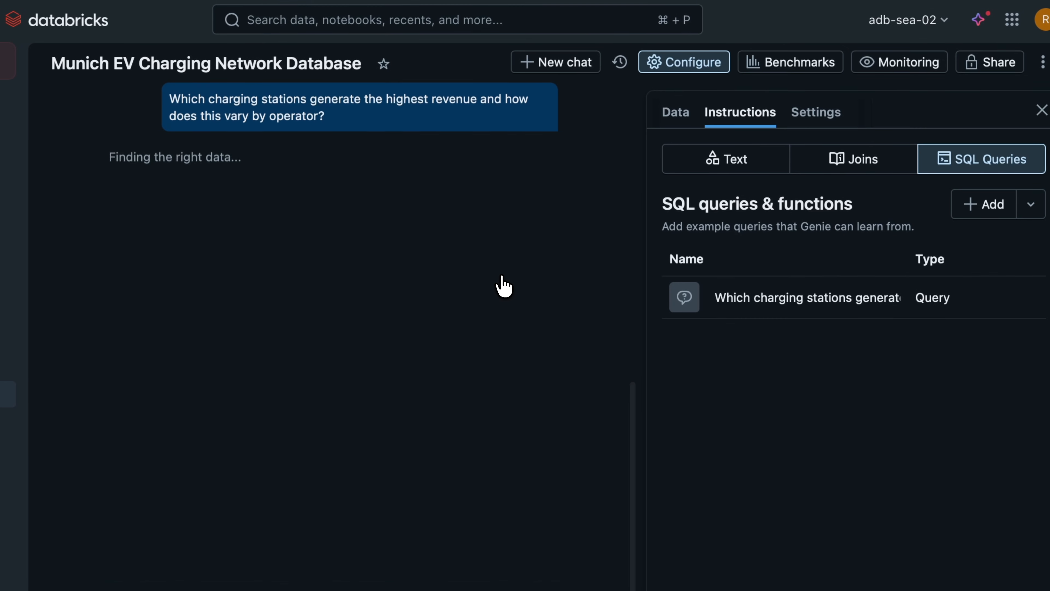
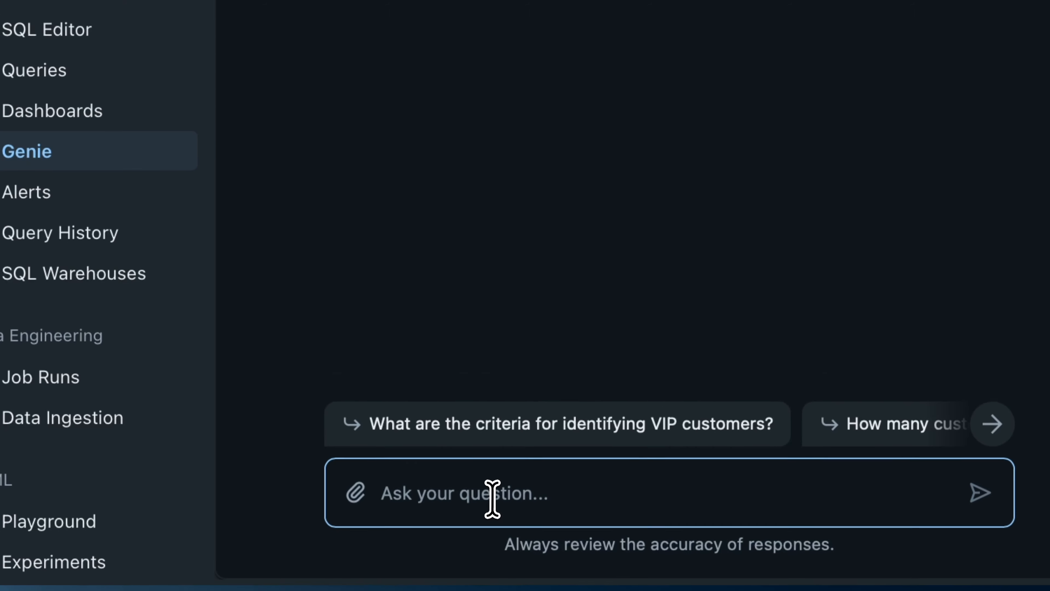
Step: Tell Genie that VIP customers are customers with more than 5 sessions
text(VIP c)
text(ustomers are custom)
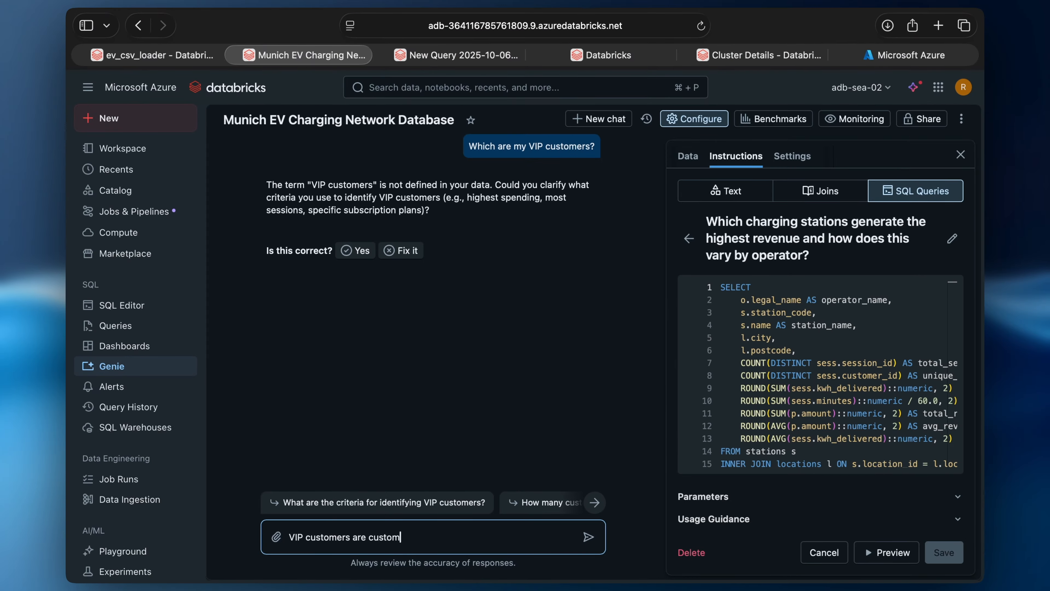
text(ers that have more than 5 sessions)
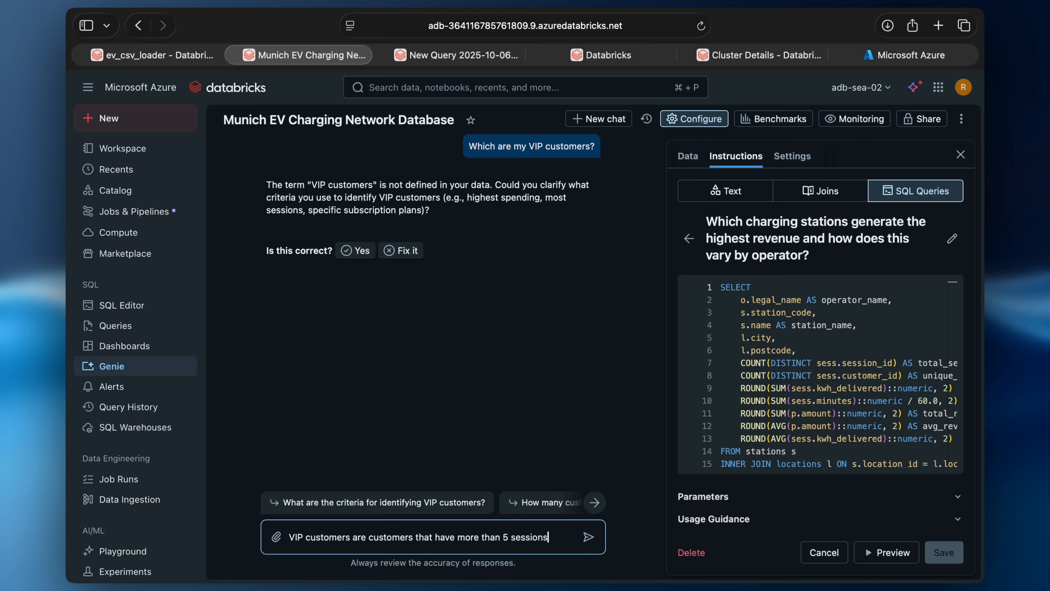
key(Return)
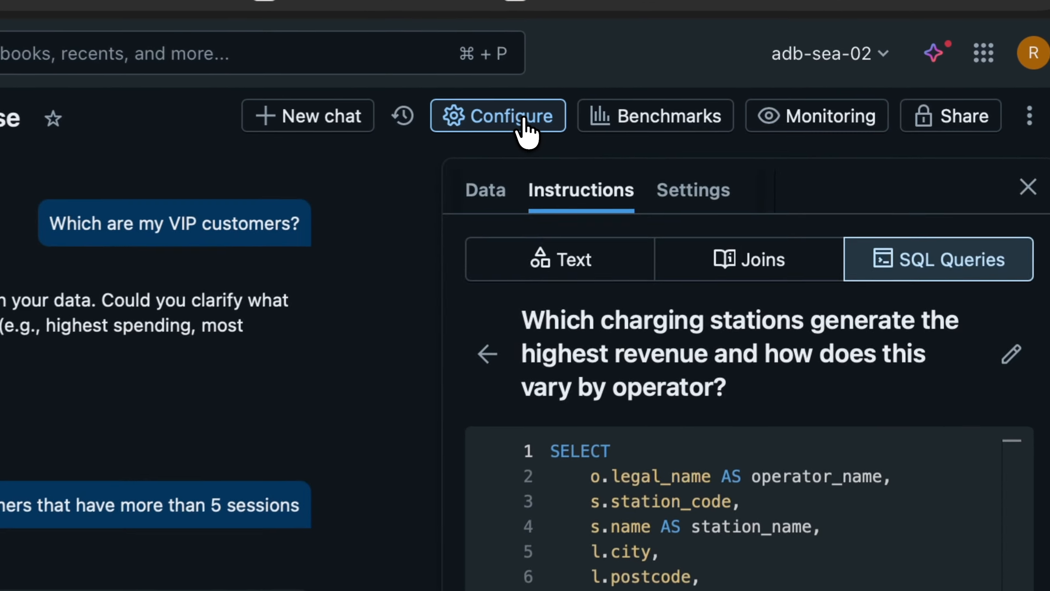
click(707, 120)
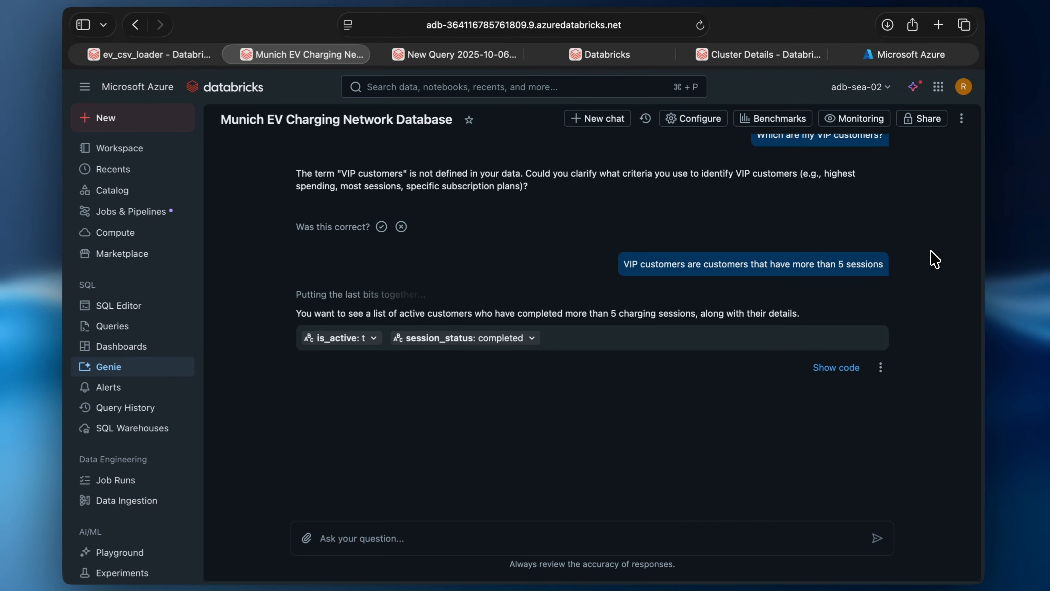
scroll(931, 251, down, 2)
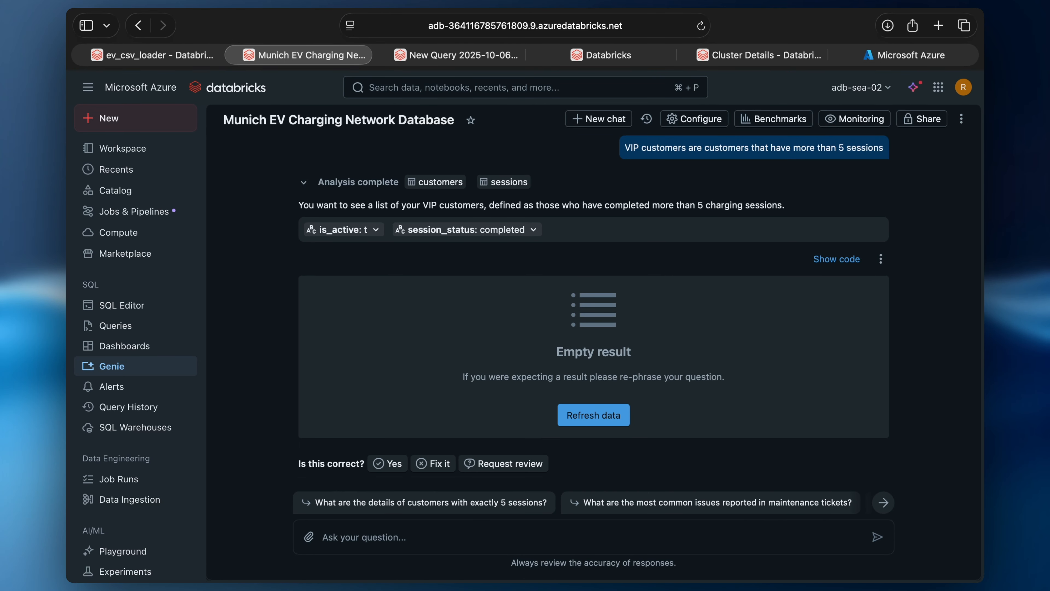
scroll(931, 251, down, 1)
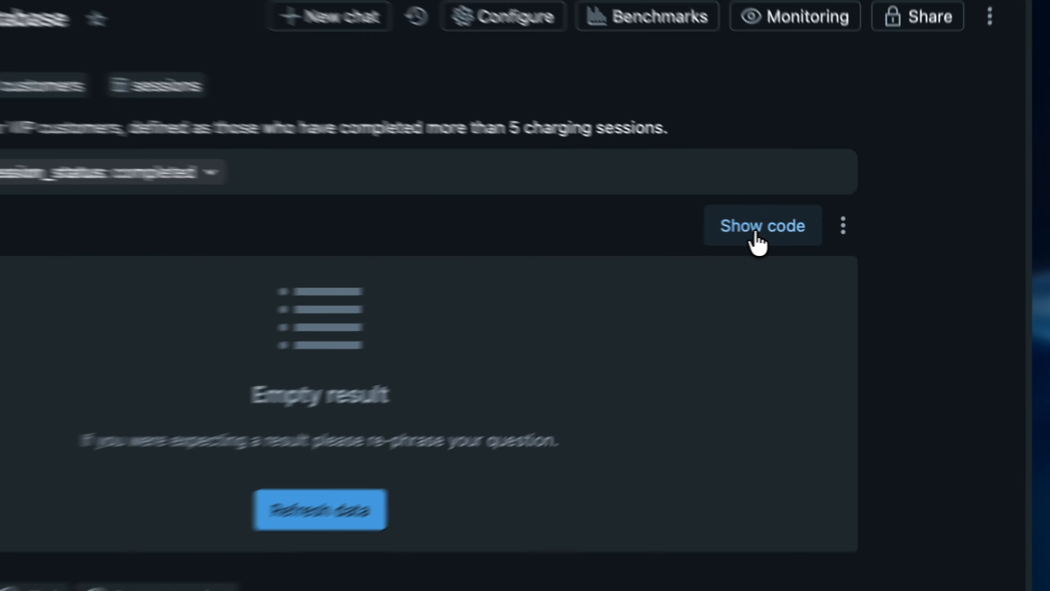
Step: Show and review Genie's generated SQL, which returns an empty result
click(835, 234)
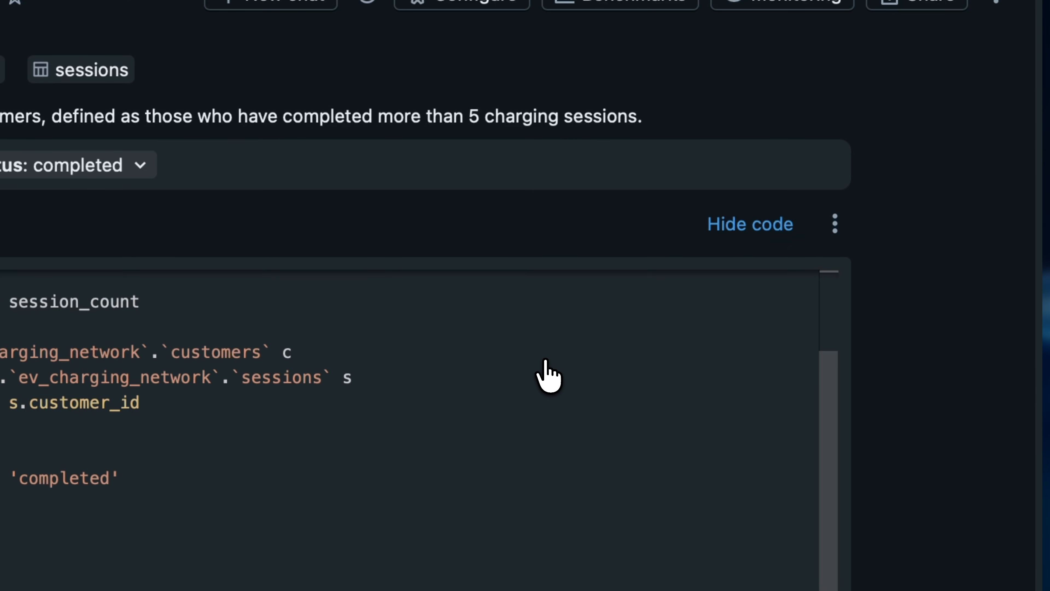
scroll(546, 361, down, 1)
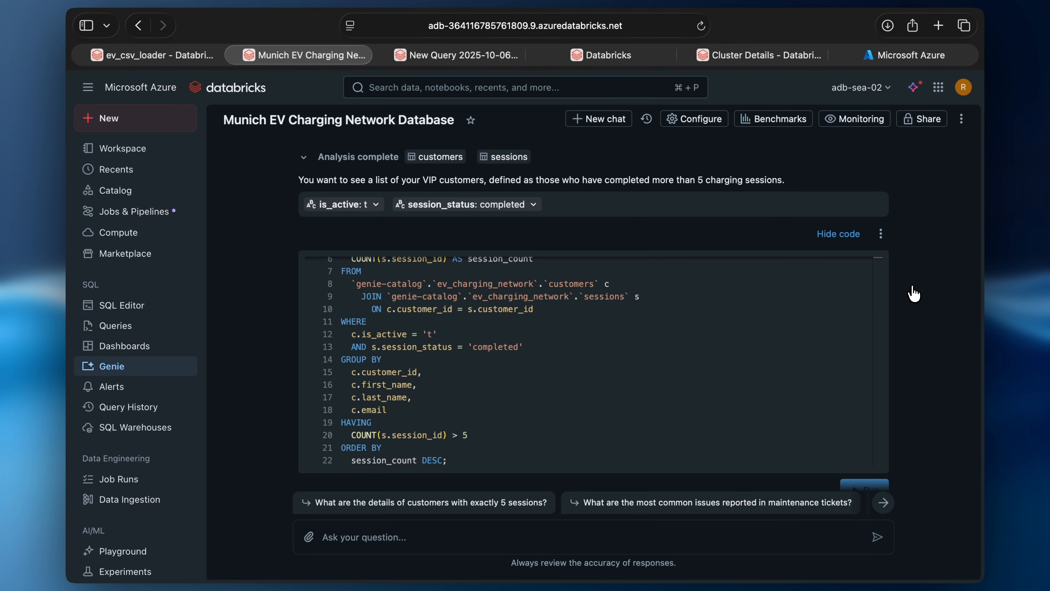
scroll(914, 294, down, 5)
click(417, 536)
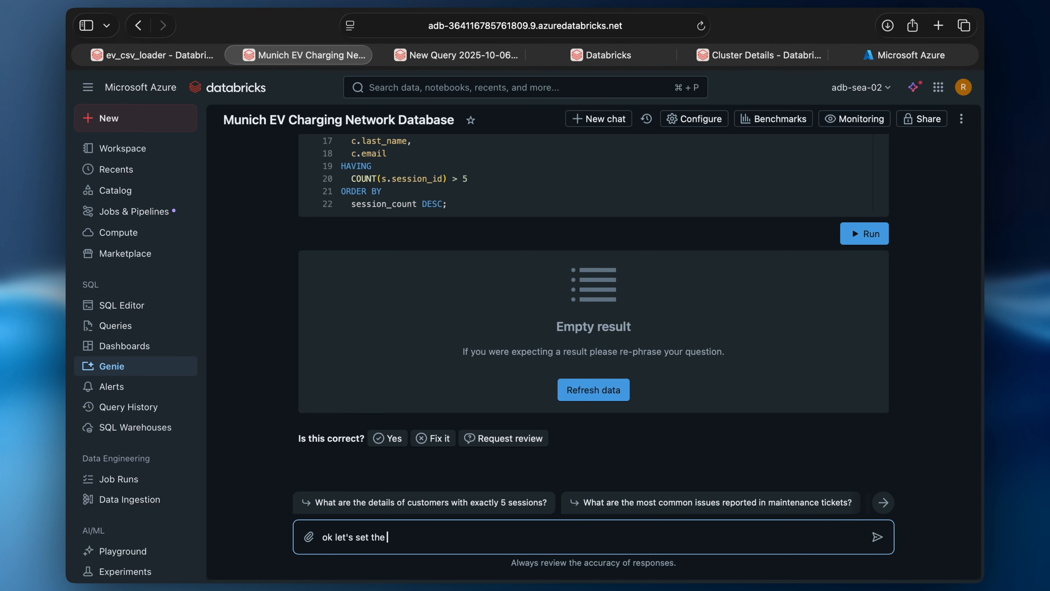
Step: Change the VIP definition to more than 2 sessions, yielding 20 customers and a session-count bar chart
text(have more than 2 sessions)
key(Return)
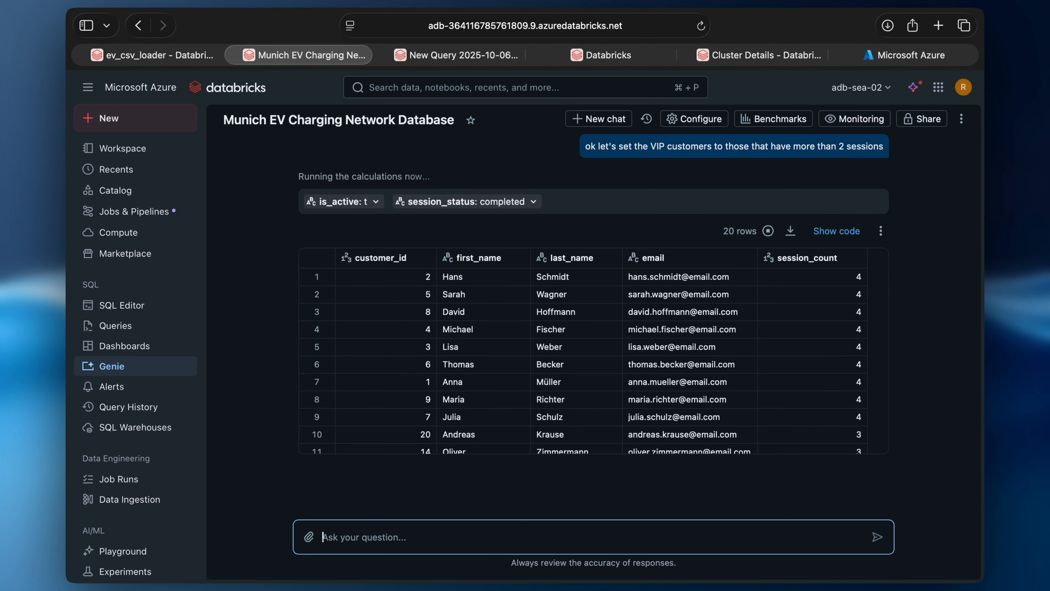
scroll(591, 360, down, 3)
scroll(591, 352, down, 3)
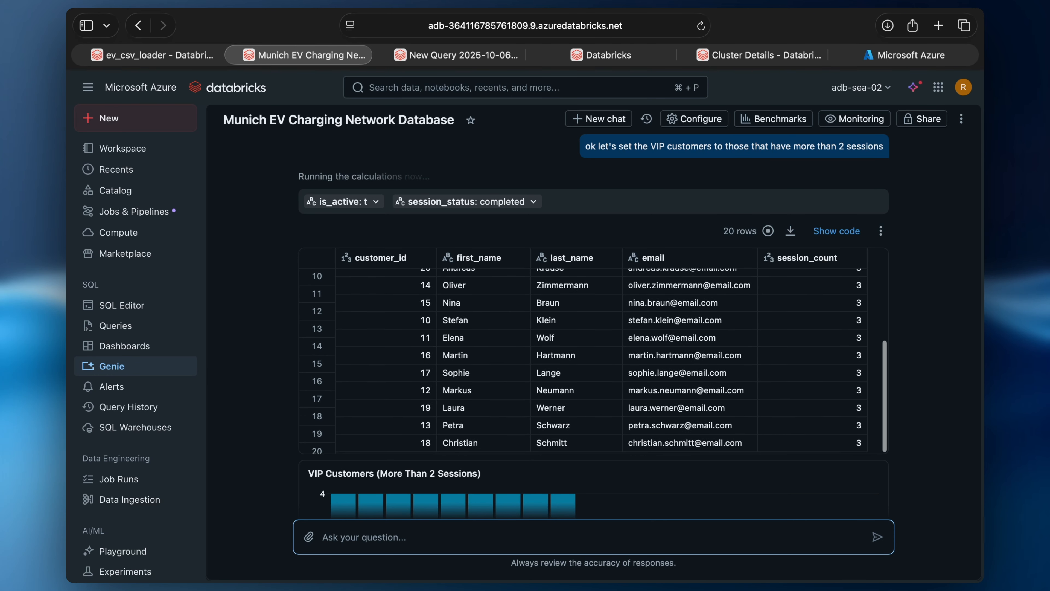
scroll(591, 331, up, 3)
scroll(591, 331, down, 6)
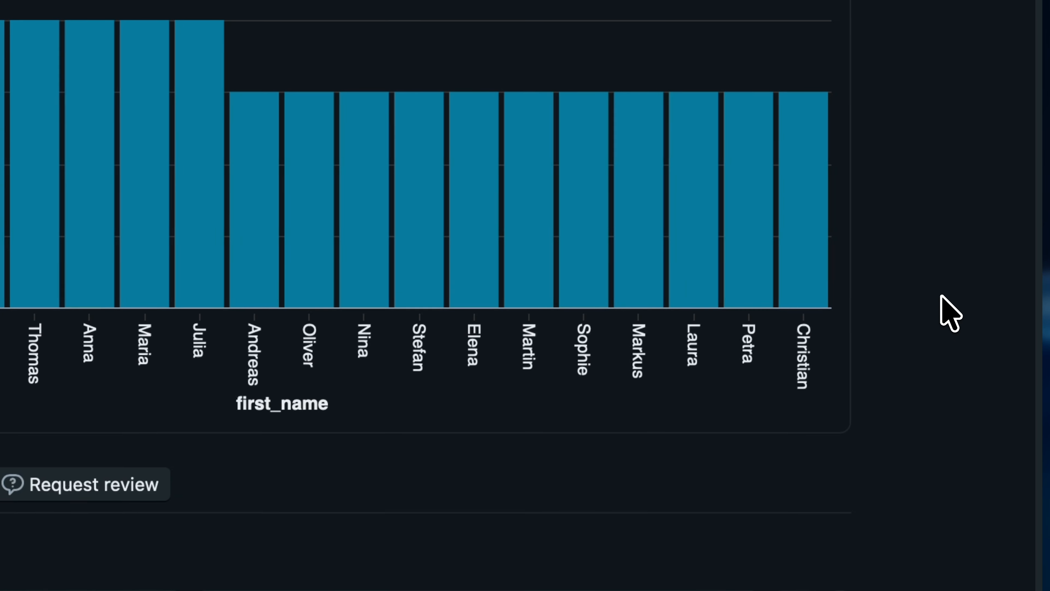
scroll(939, 312, up, 10)
scroll(592, 331, up, 5)
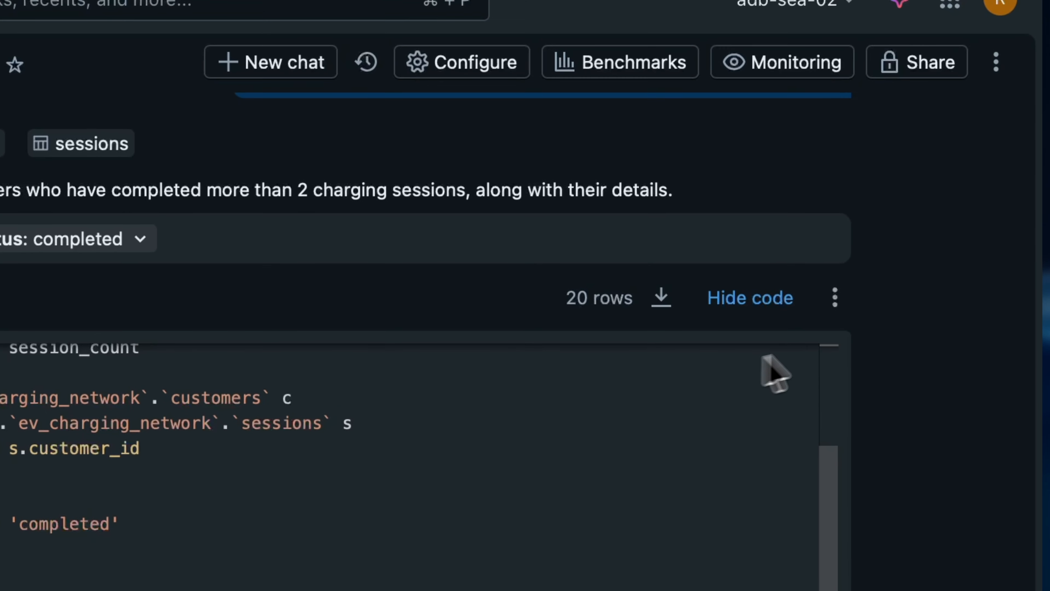
Step: Add the more-than-2-sessions VIP answer as an instruction and return to the SQL Queries list
click(836, 296)
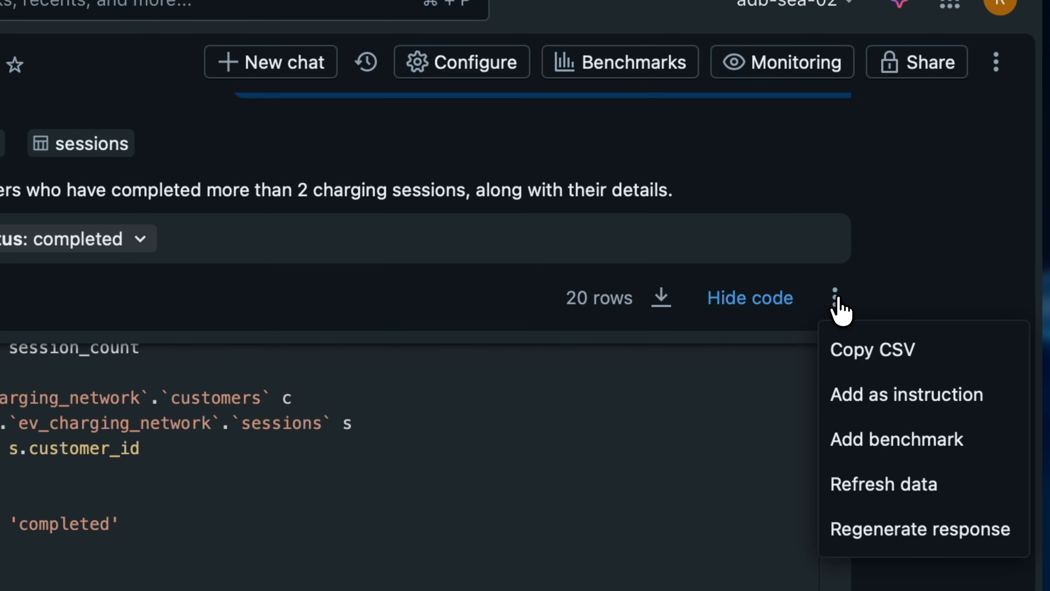
click(939, 403)
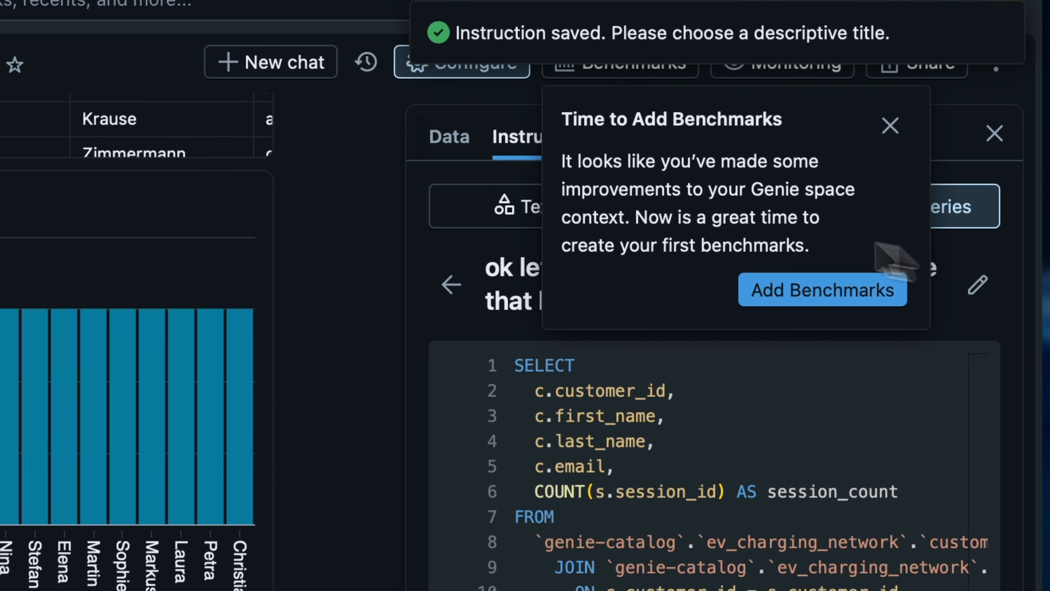
click(890, 143)
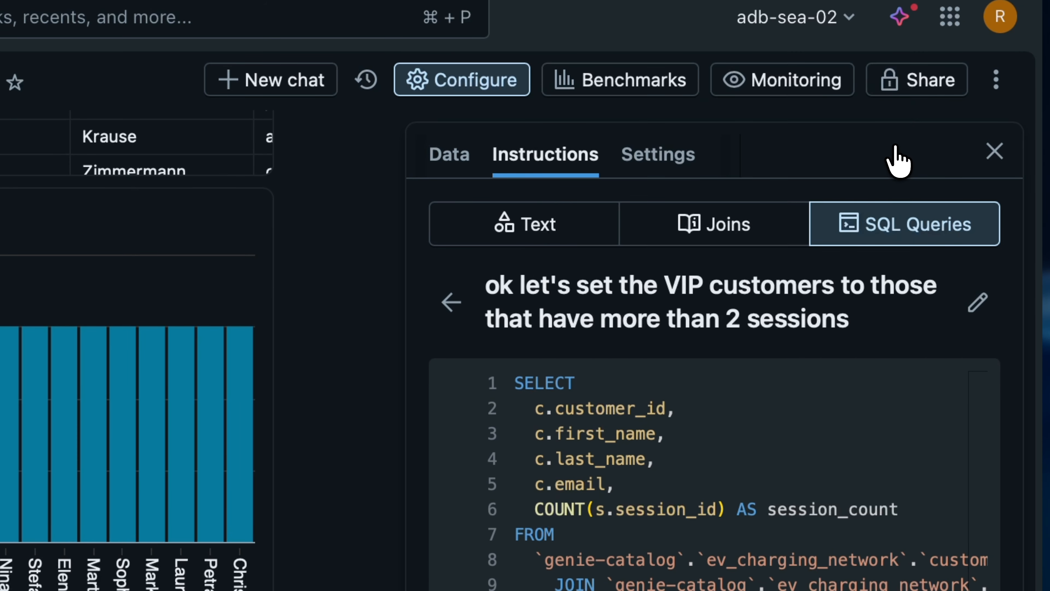
click(451, 302)
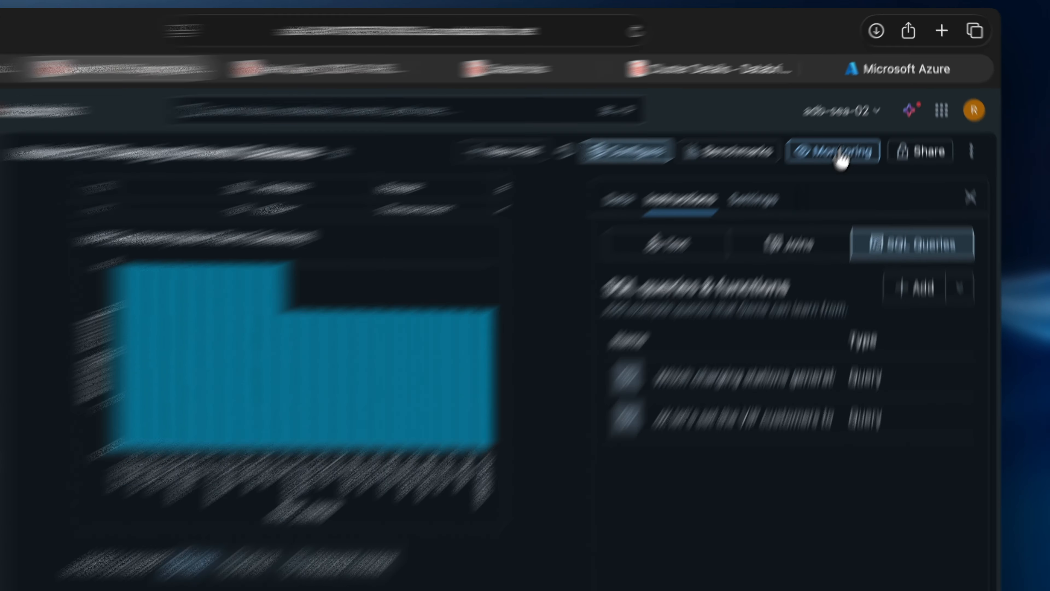
Step: Look over the Monitoring and Benchmarks pages, start a new chat, and open the Share dialog
click(856, 120)
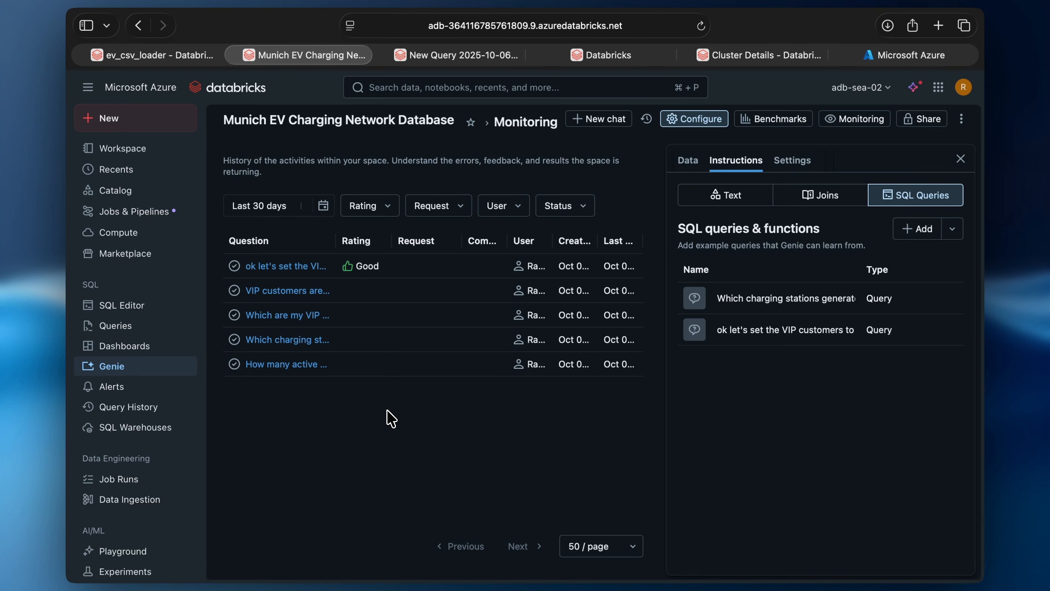
click(773, 120)
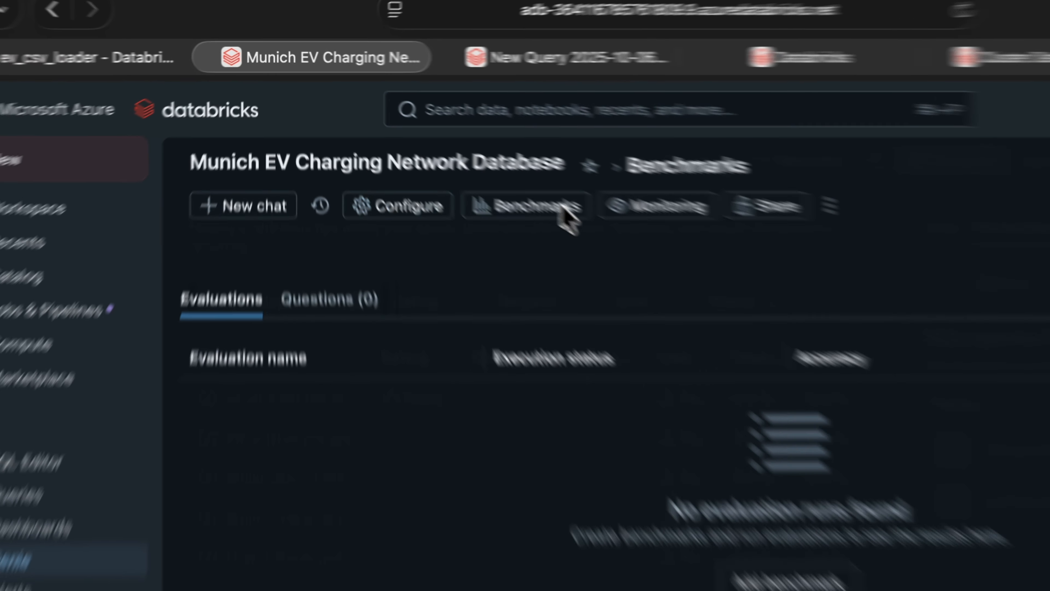
click(274, 145)
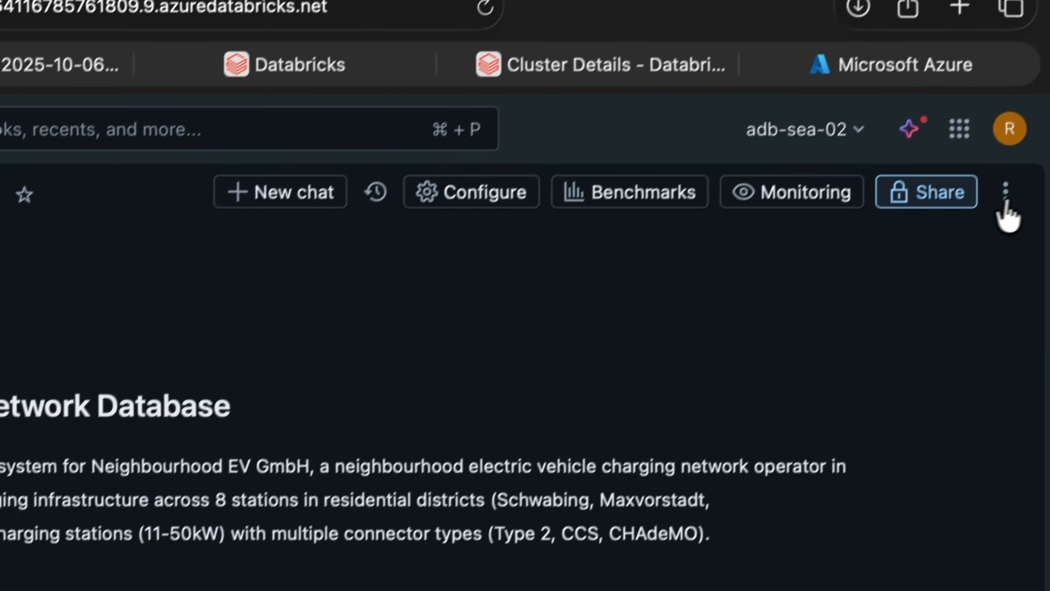
click(944, 197)
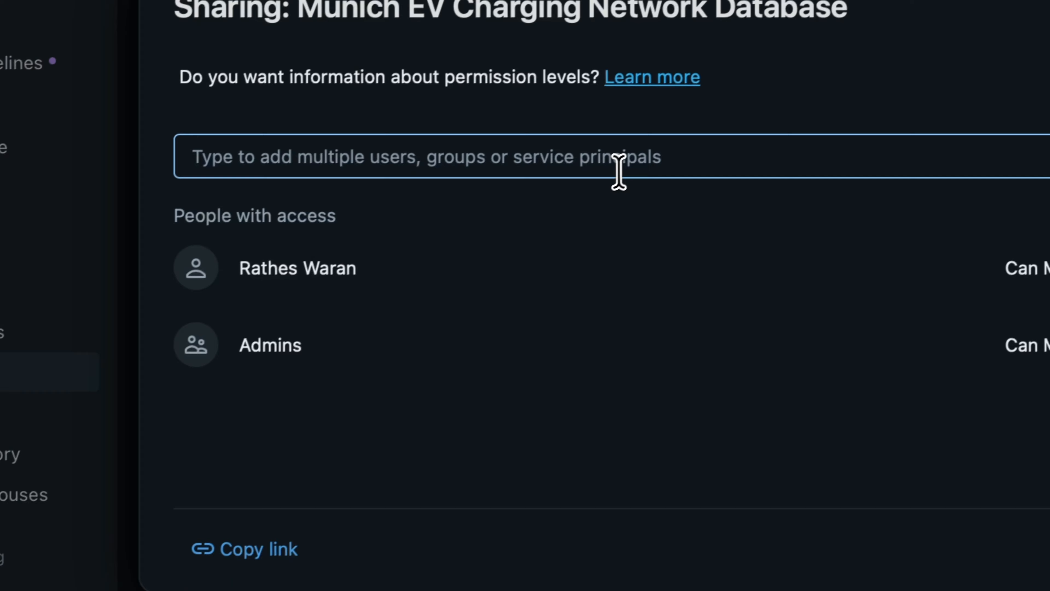
Step: Share the Genie space with 'All workspace users' and close the sharing dialog
click(424, 351)
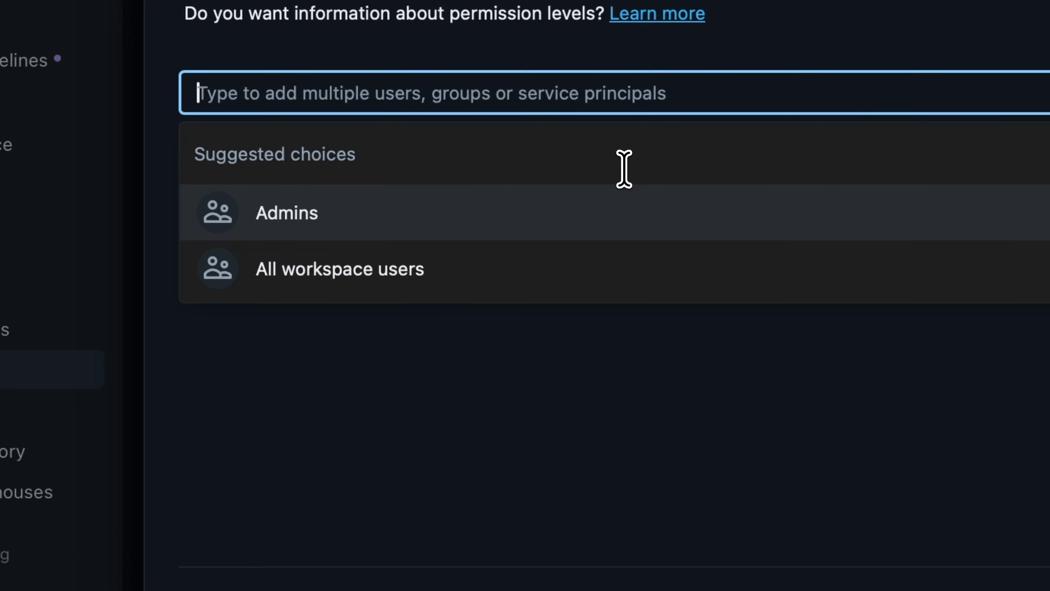
click(497, 264)
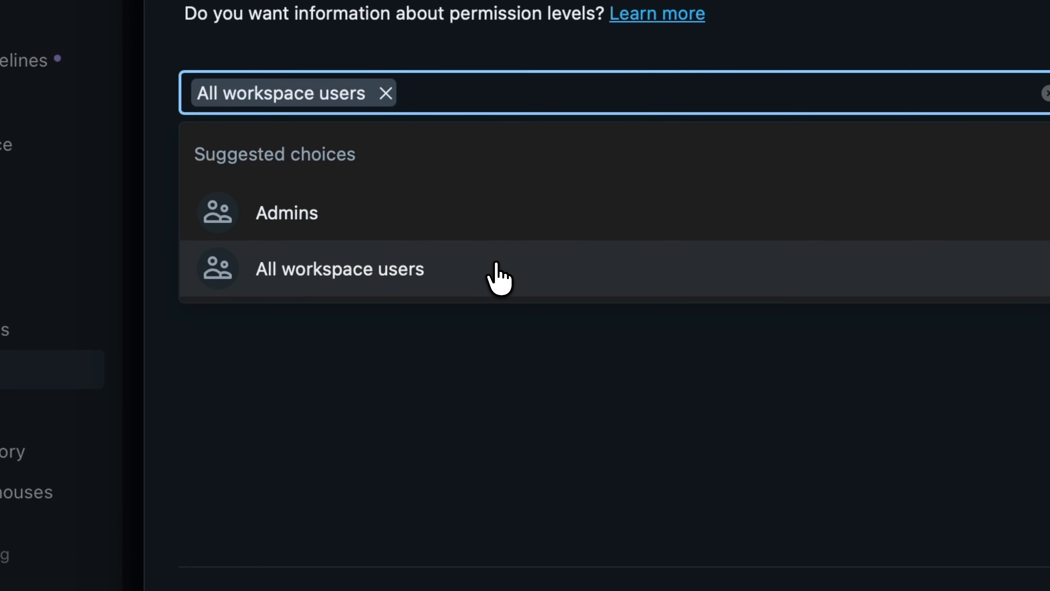
click(427, 429)
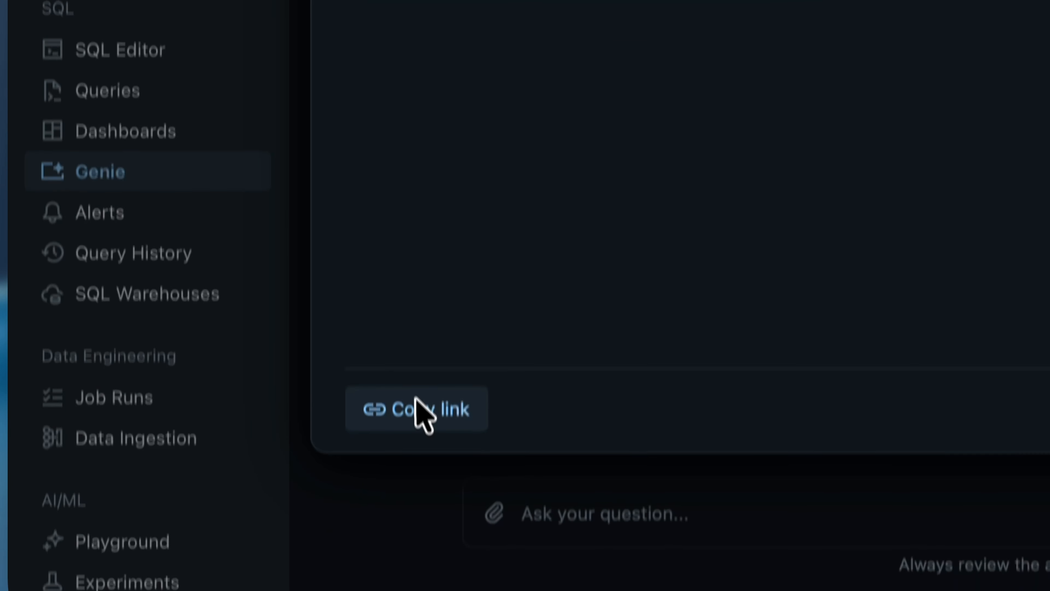
click(874, 133)
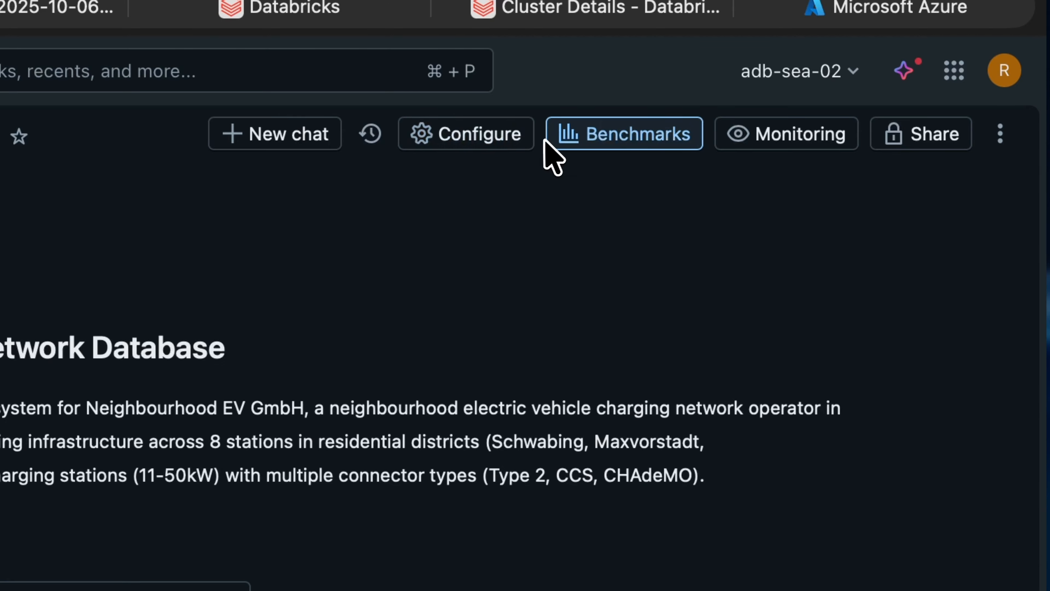
Step: Open and widen the space's configuration panel to see its tables
click(486, 147)
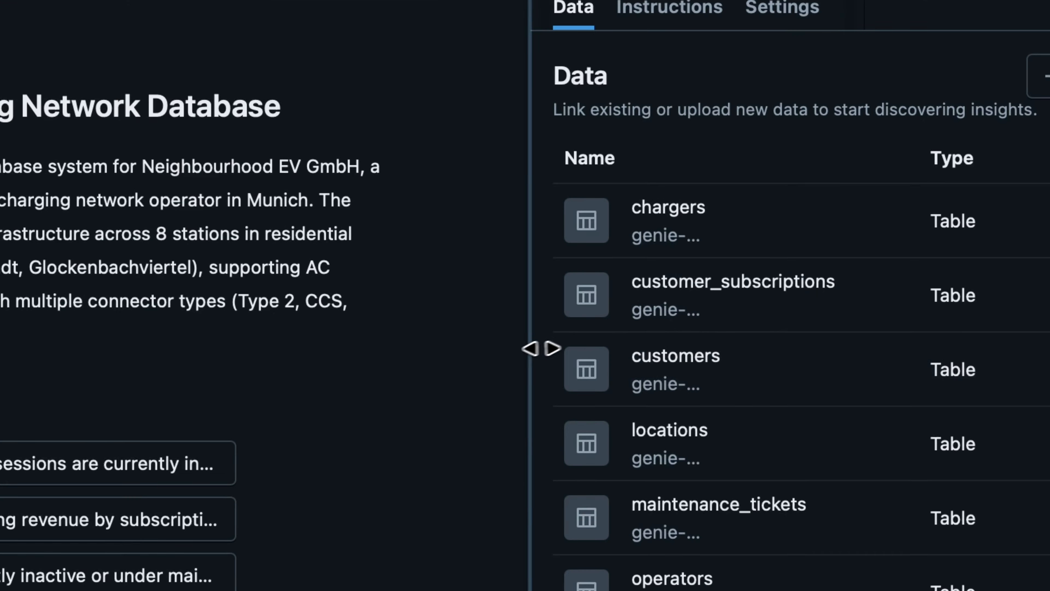
drag(411, 548, 395, 553)
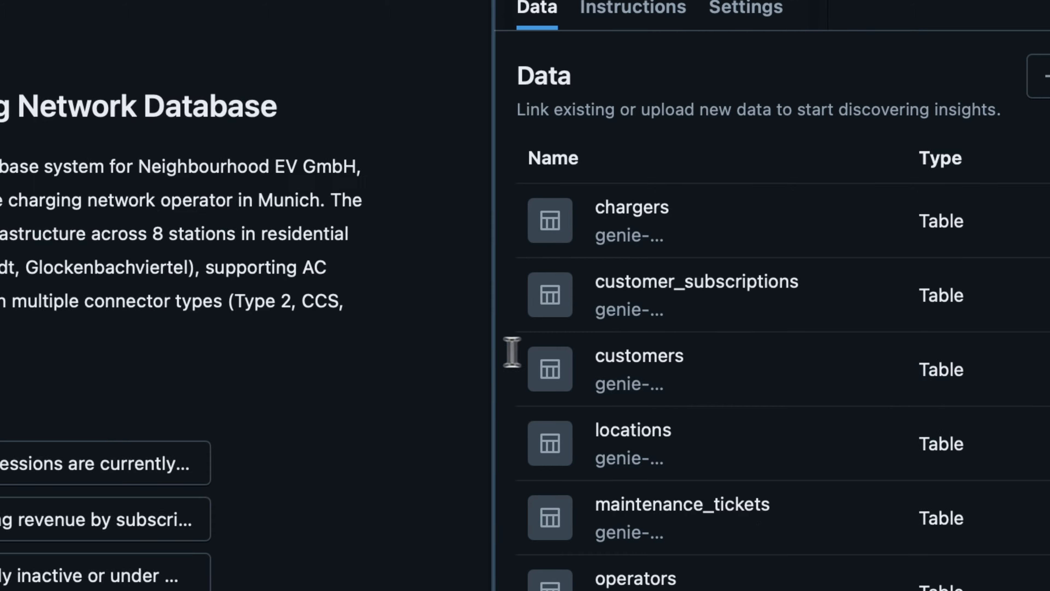
drag(492, 352, 377, 352)
scroll(600, 265, down, 10)
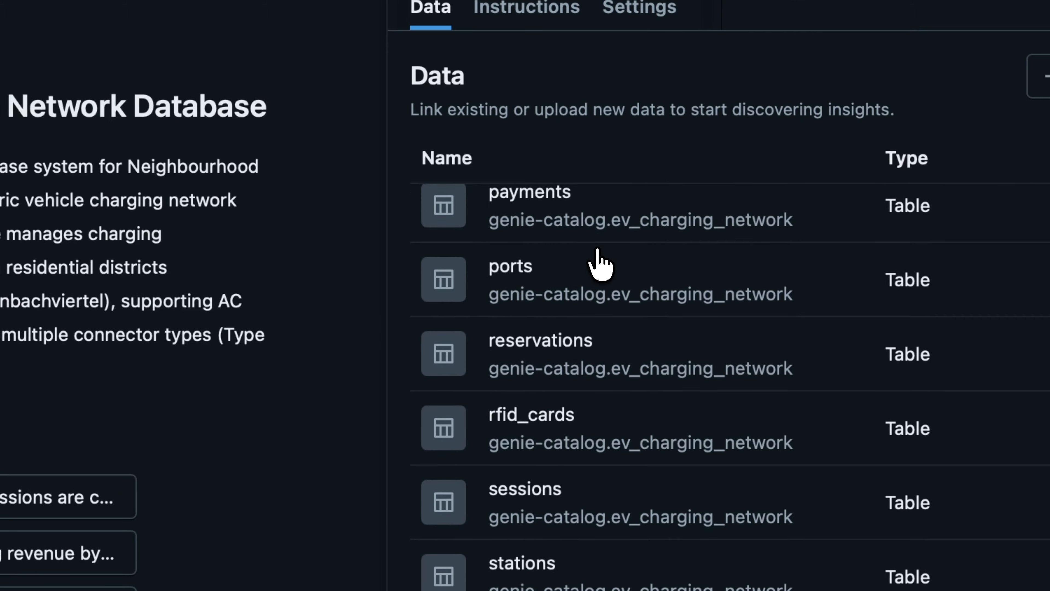
scroll(598, 257, up, 10)
scroll(579, 256, down, 1)
Step: Open the chargers table in Catalog Explorer and read its description and column comments
click(546, 248)
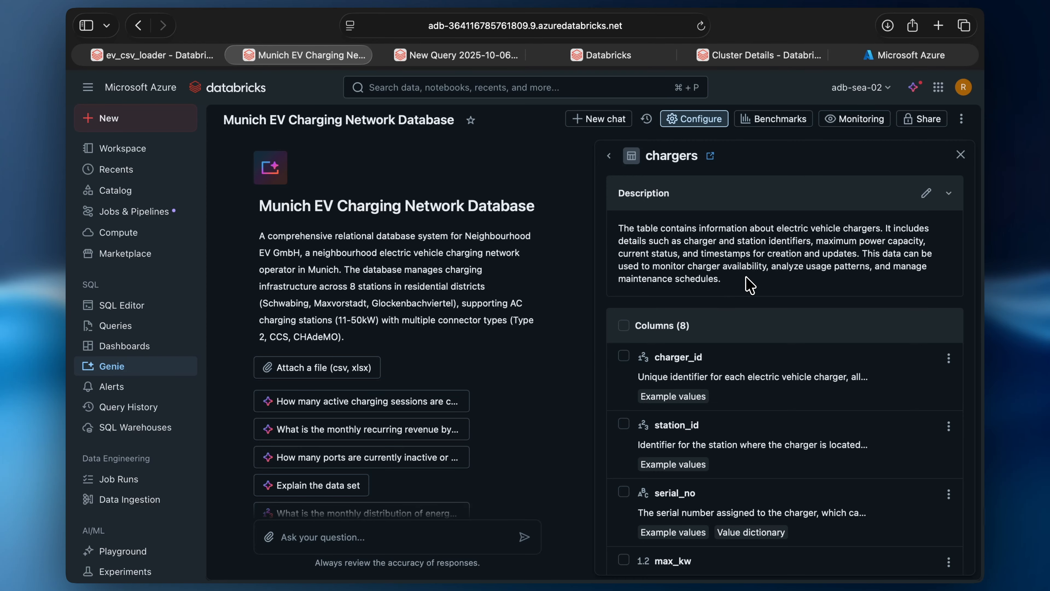
scroll(749, 285, down, 8)
scroll(749, 284, up, 8)
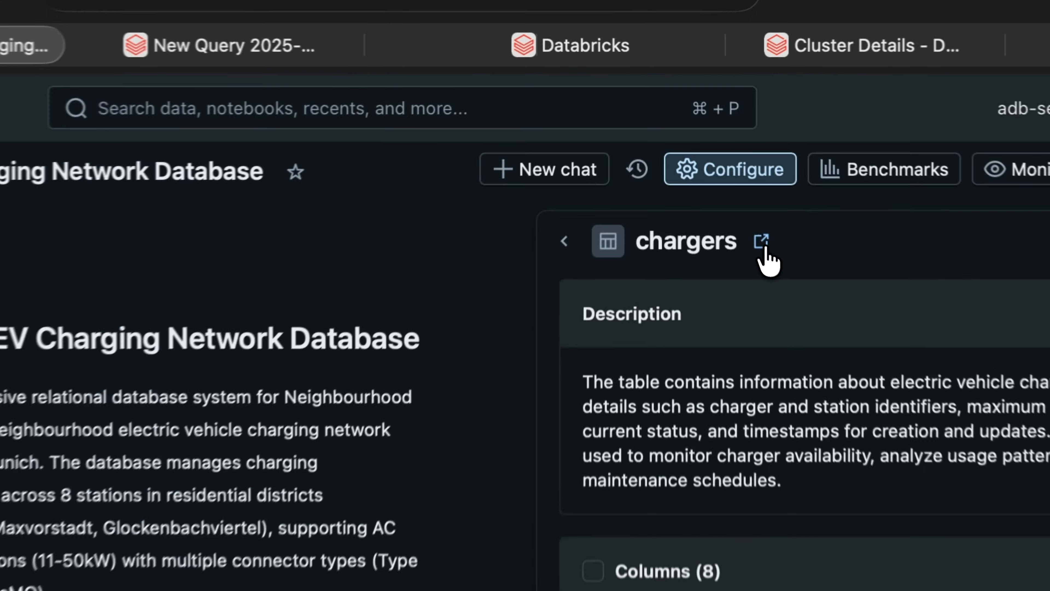
click(710, 156)
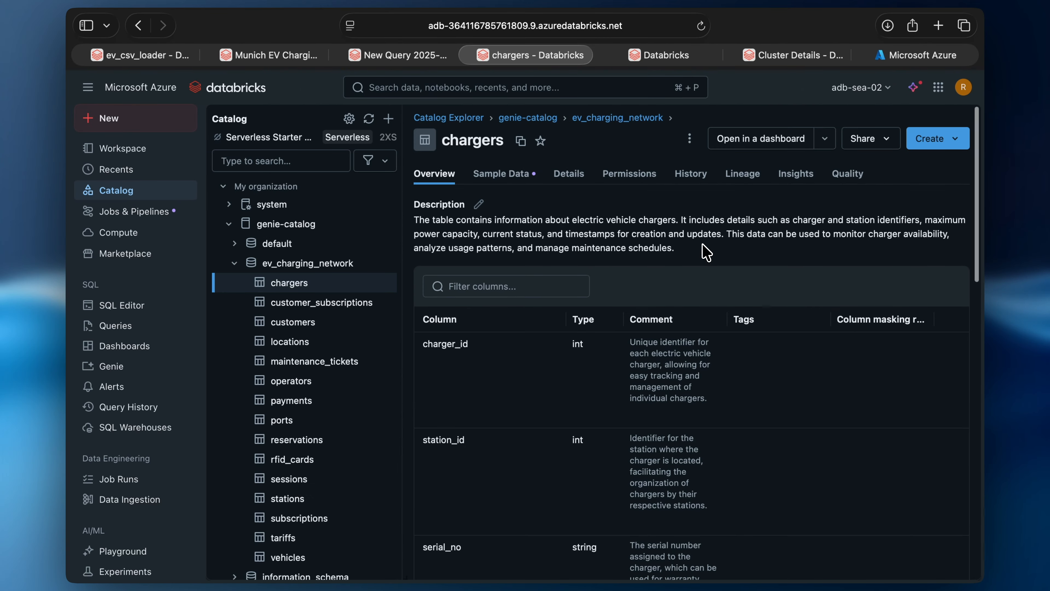
scroll(705, 250, down, 10)
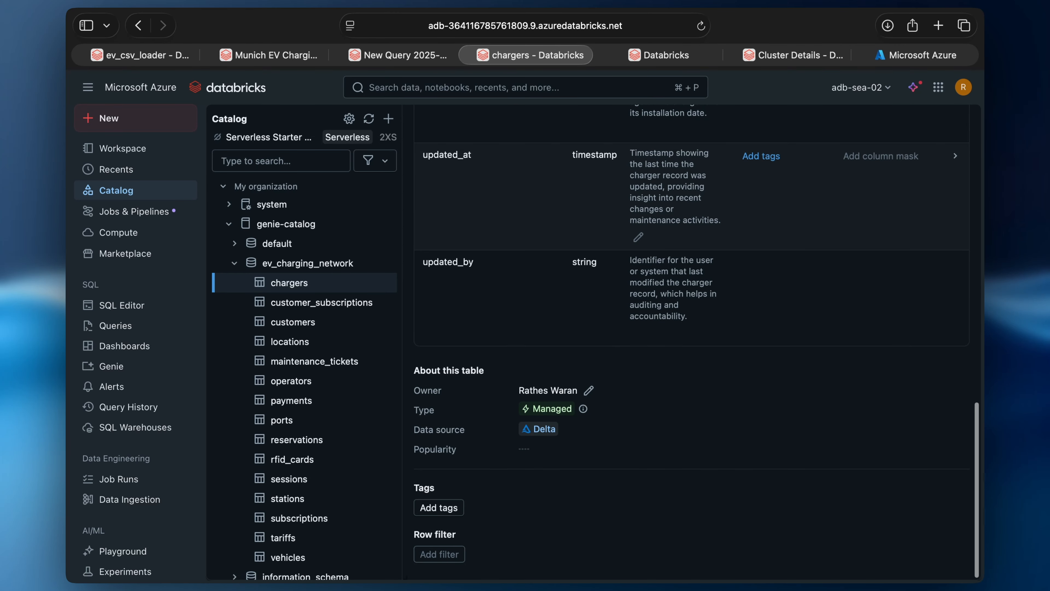
scroll(579, 455, up, 10)
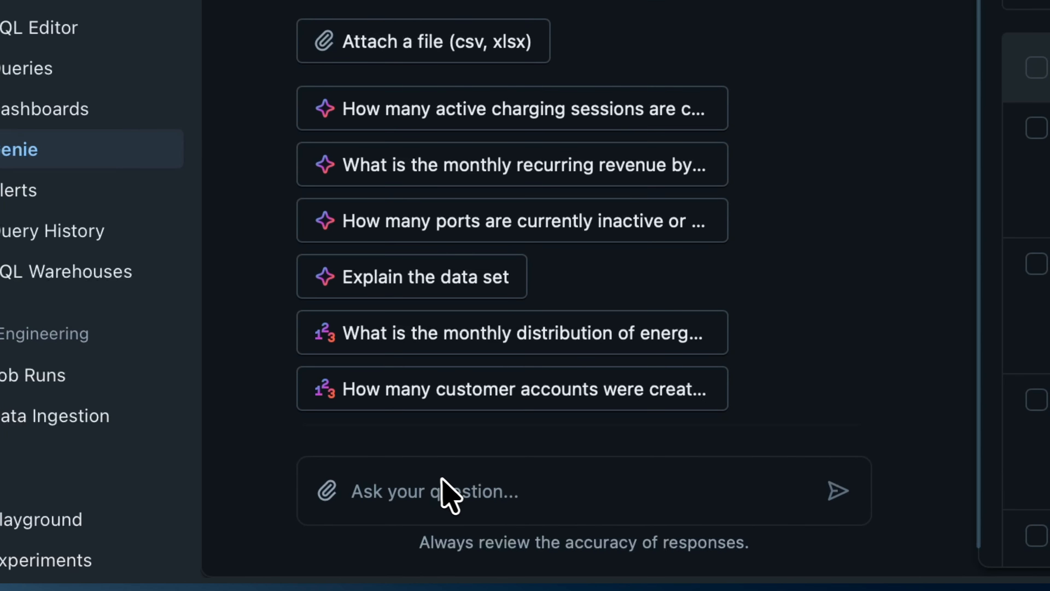
Step: Ask Genie 'Which are my VIP customers?' and get 20 customers with more than 2 completed sessions
click(438, 482)
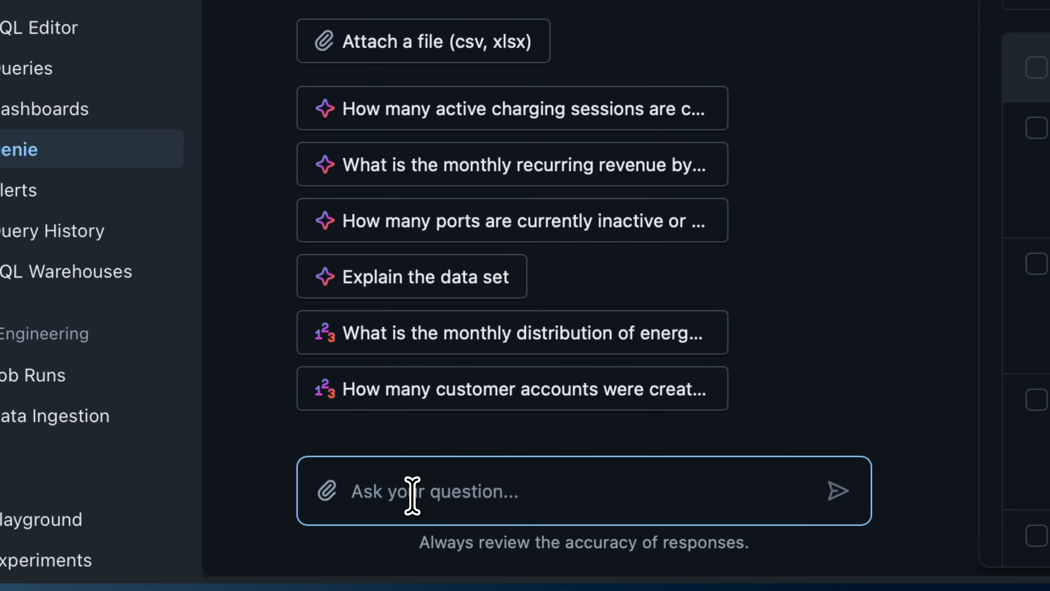
text(Which are my)
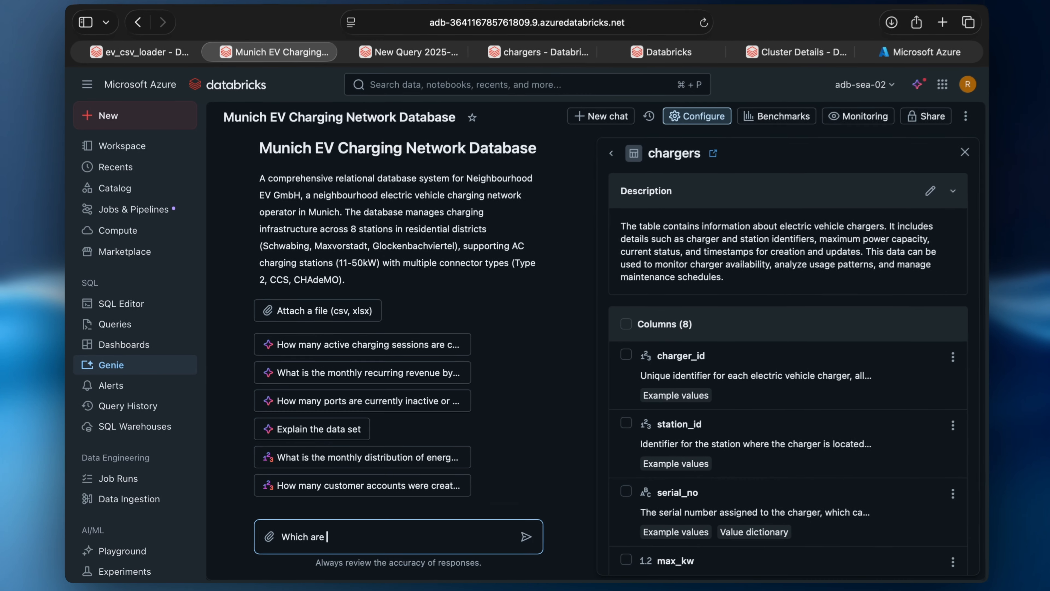
key(Return)
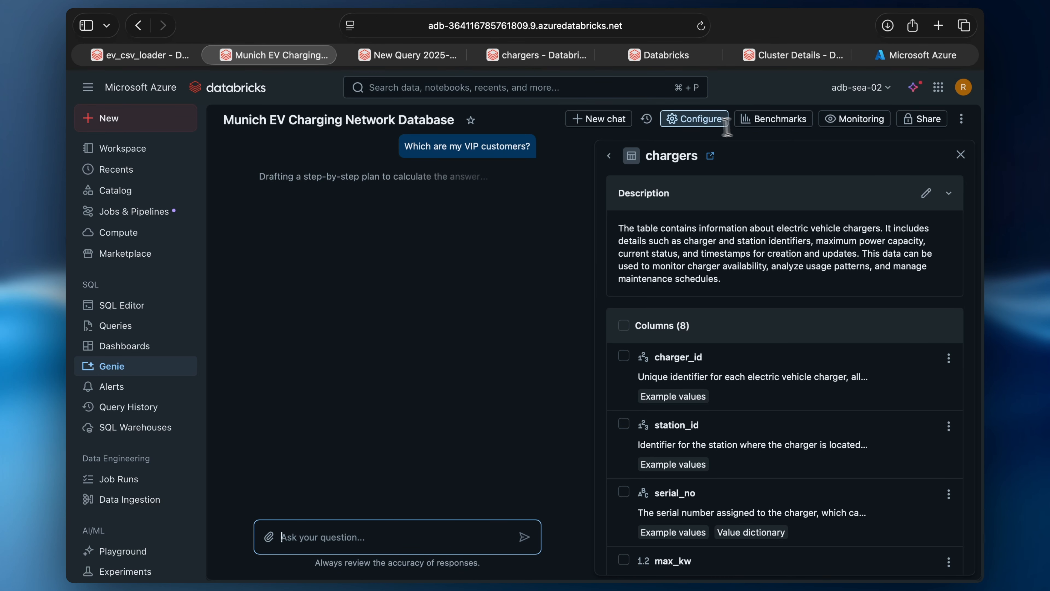
click(707, 124)
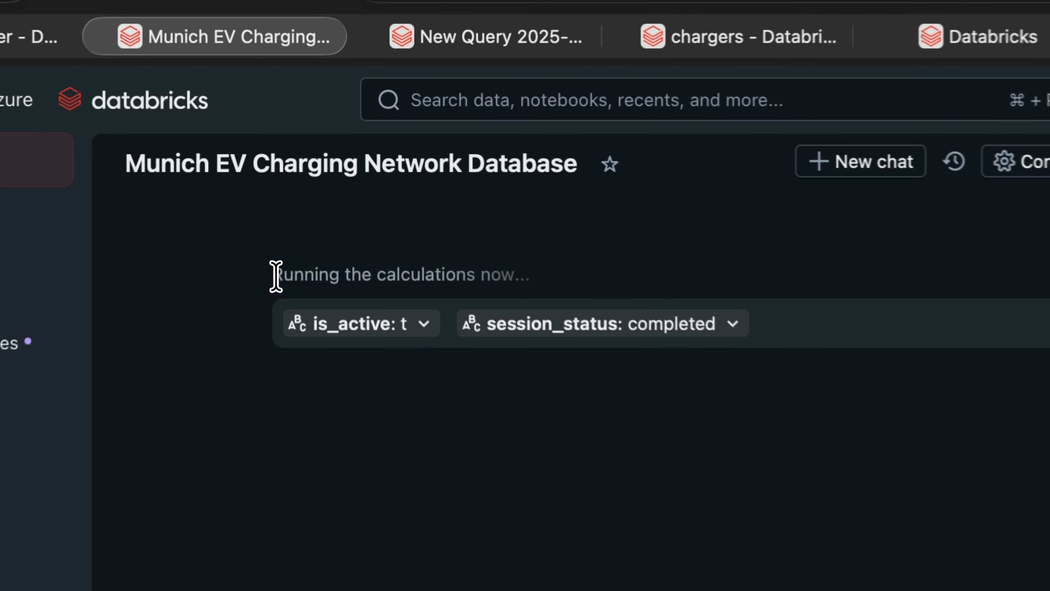
drag(300, 175, 471, 176)
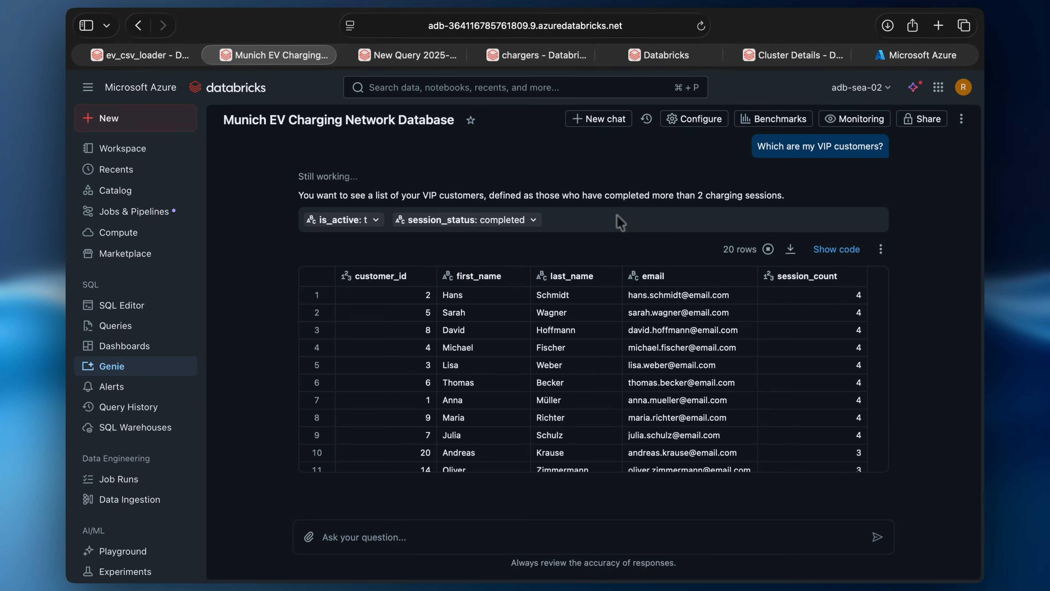
scroll(639, 343, down, 8)
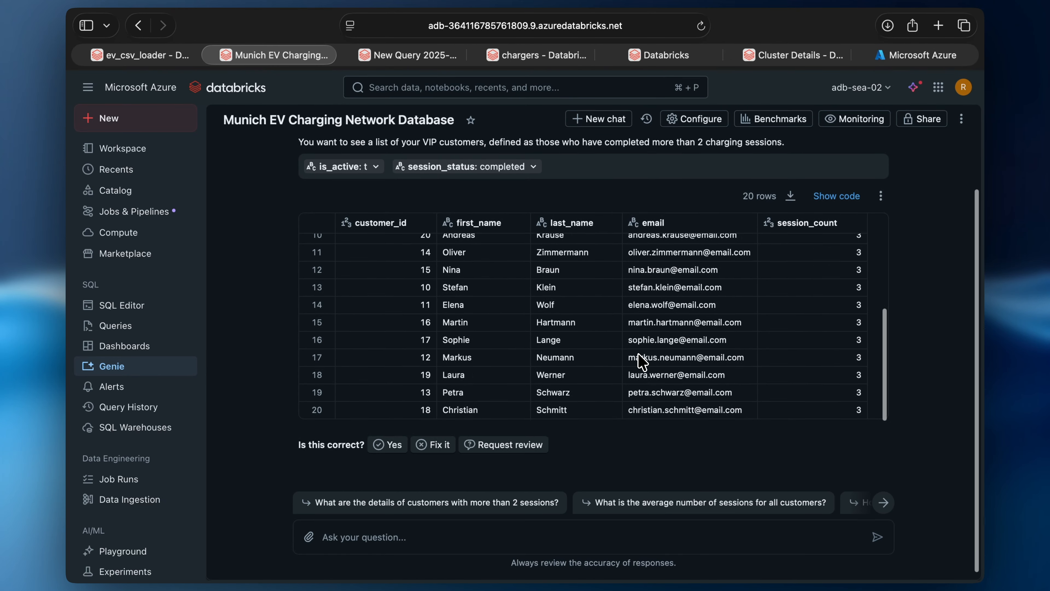
scroll(642, 362, up, 10)
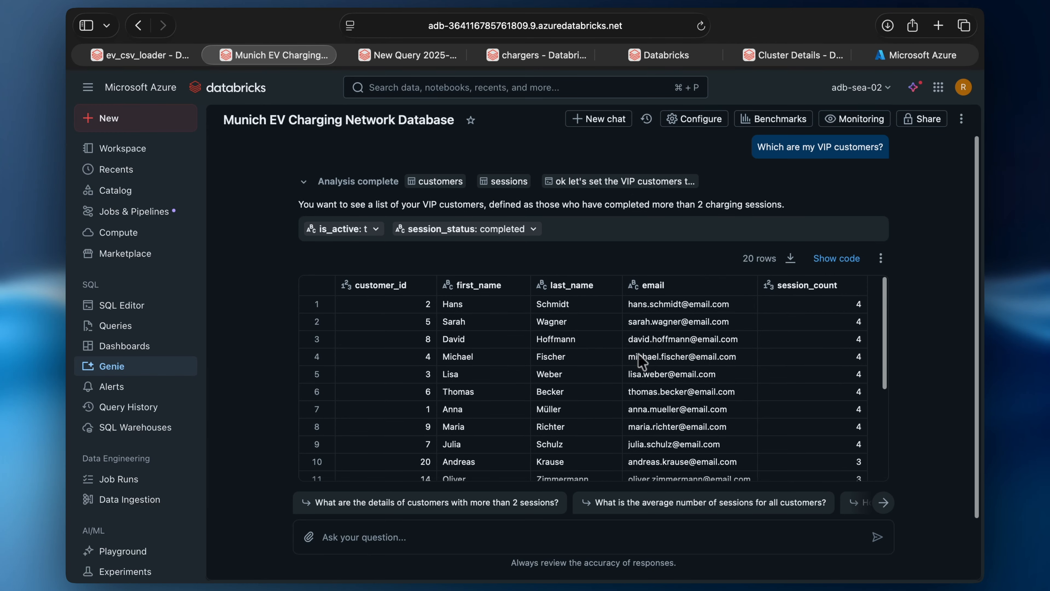
click(703, 118)
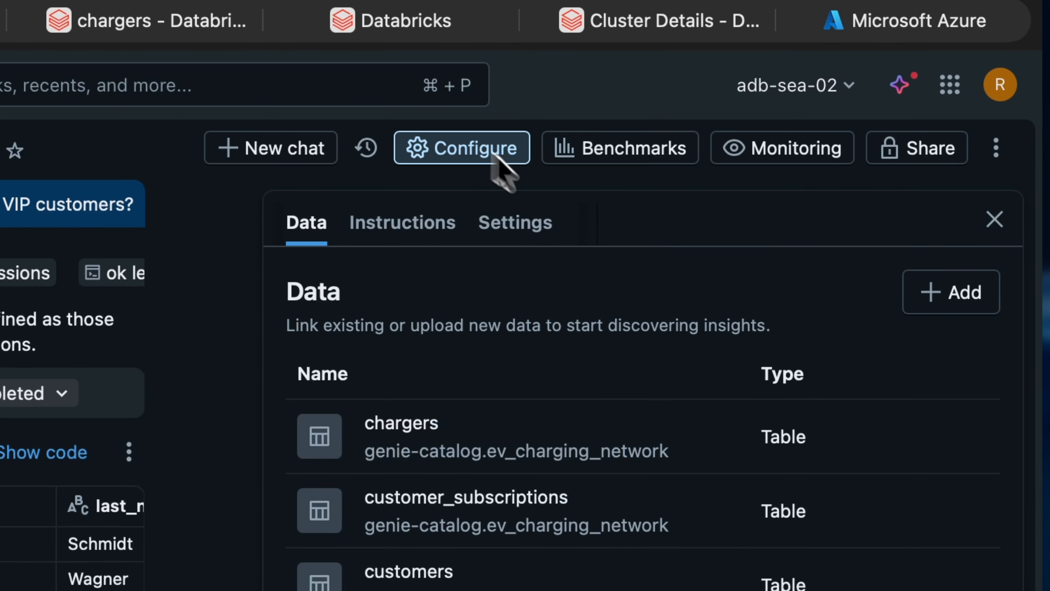
Step: Compare the saved VIP customers example query with the answer's SQL, highlighting the session-count condition on line 20
click(403, 226)
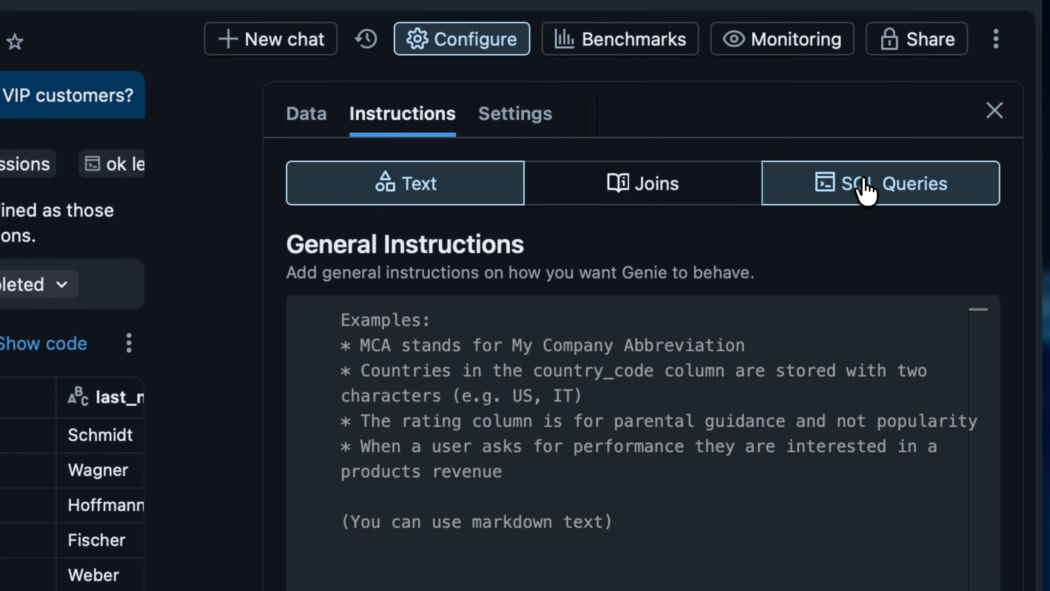
click(860, 243)
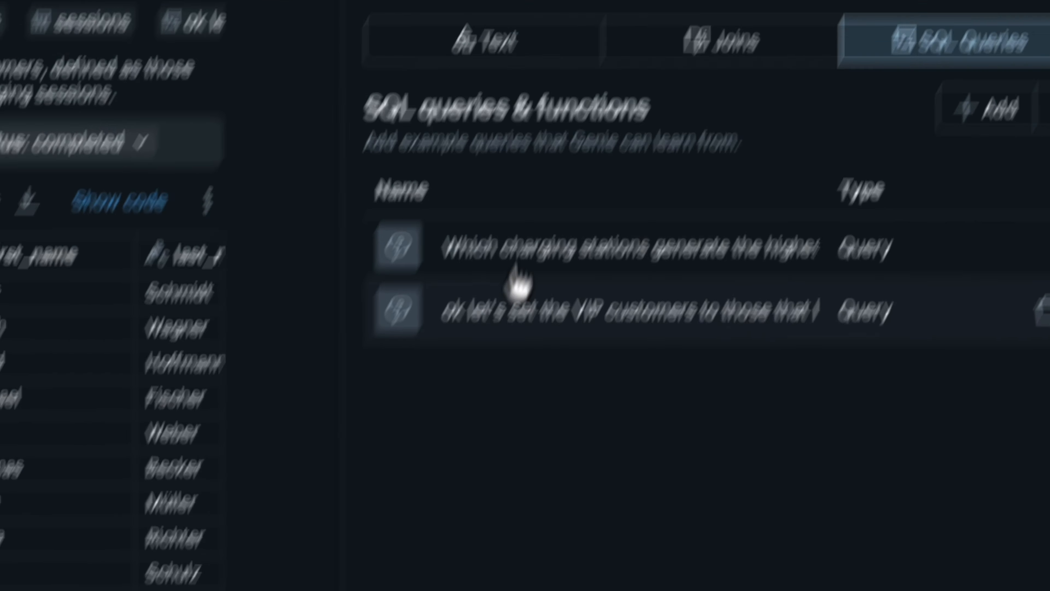
click(615, 204)
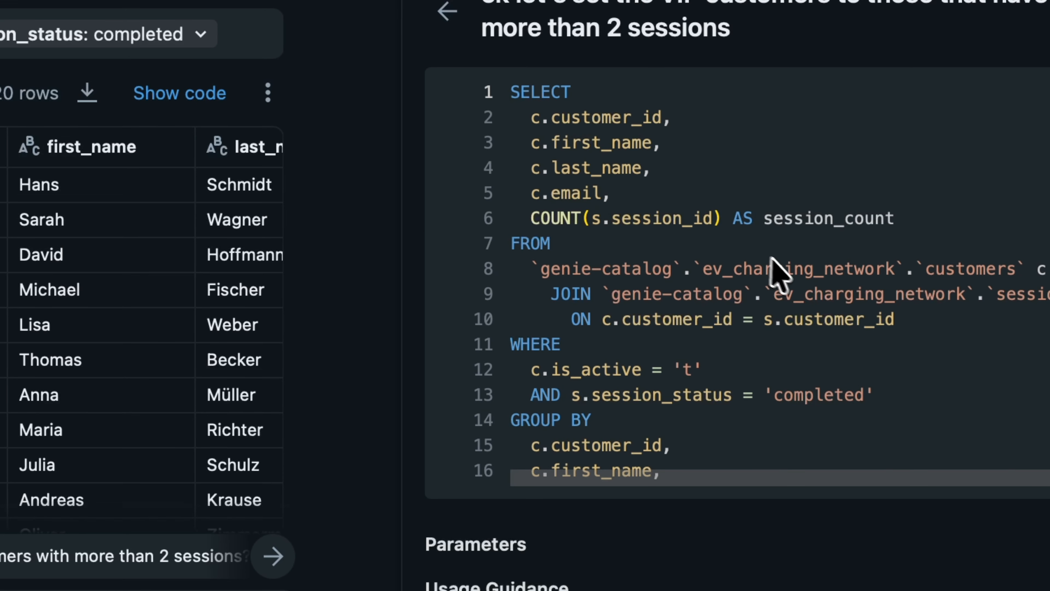
scroll(785, 277, down, 3)
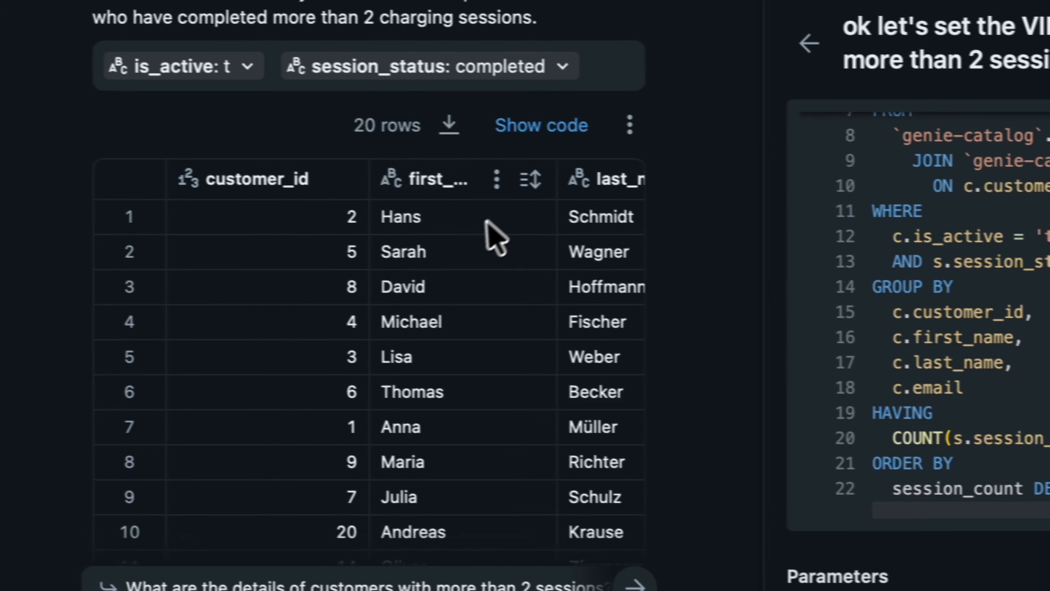
click(545, 126)
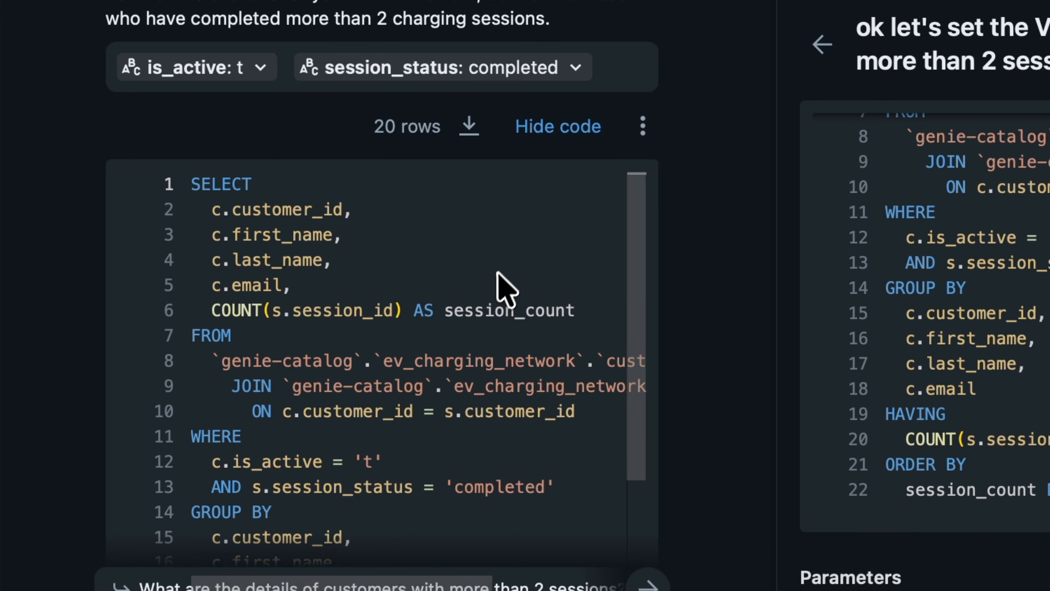
scroll(482, 277, down, 3)
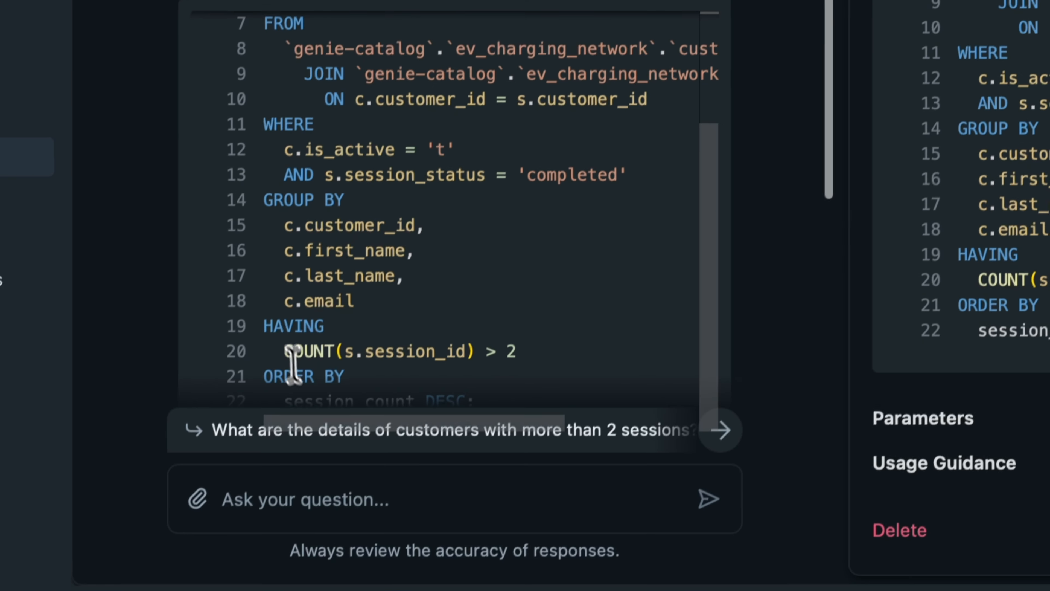
drag(208, 511, 414, 511)
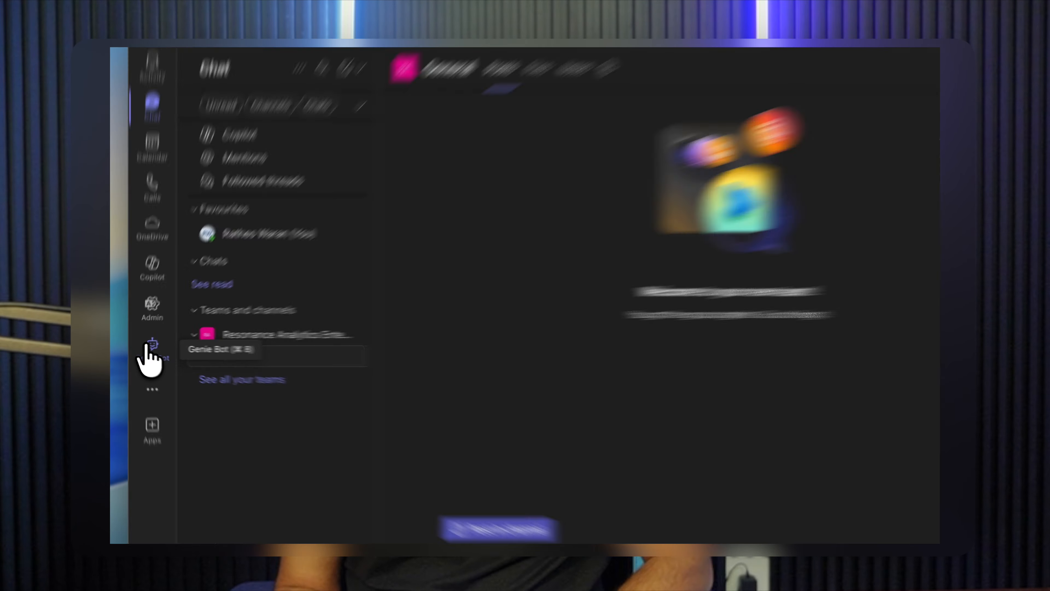
Step: Send 'login' to the Teams Genie Bot and sign in to Azure Databricks with Microsoft Entra ID
click(148, 354)
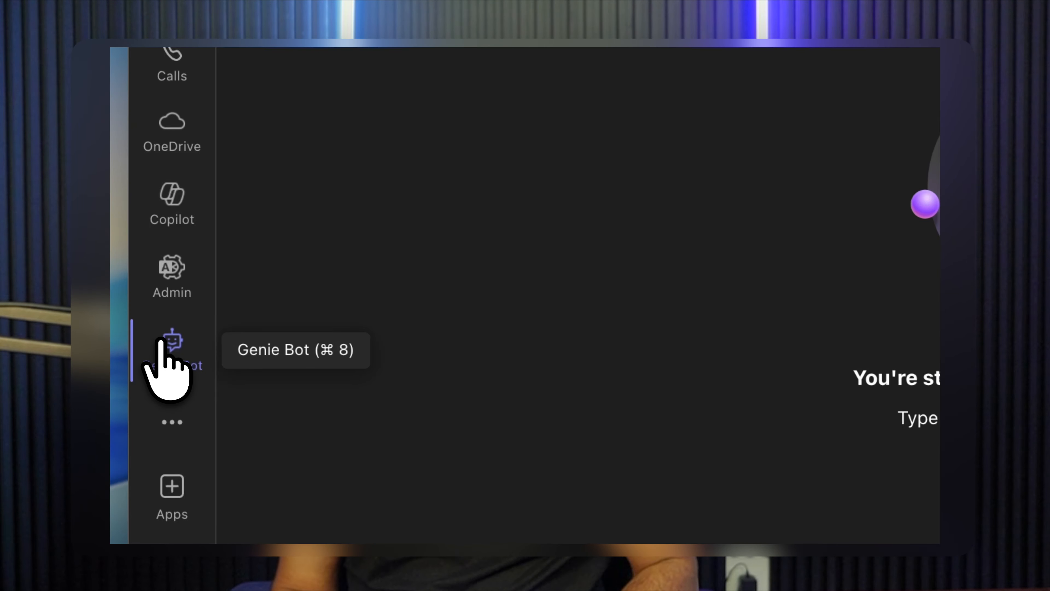
click(556, 463)
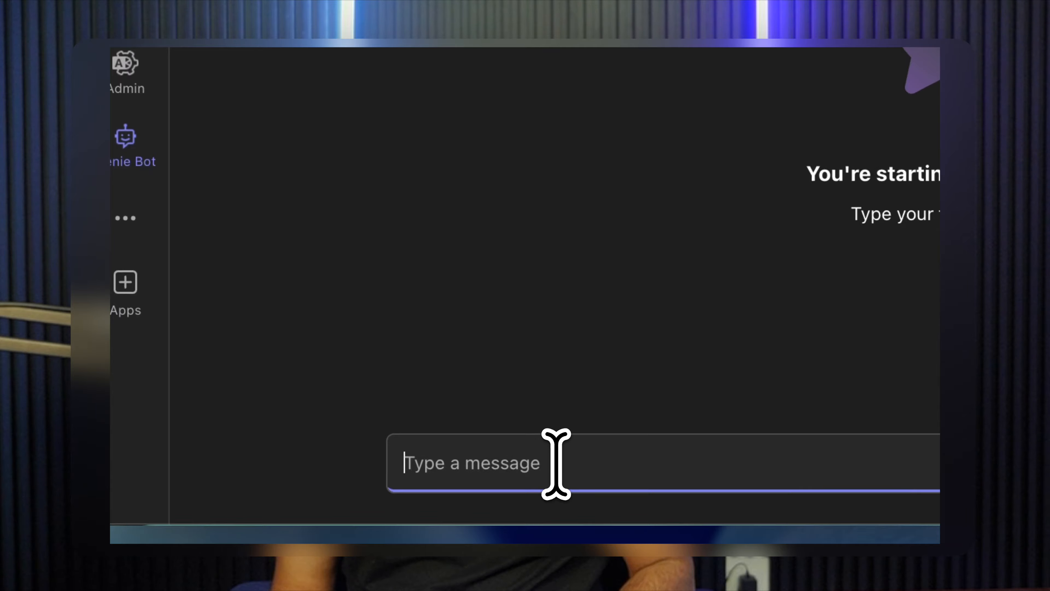
text(login)
key(Return)
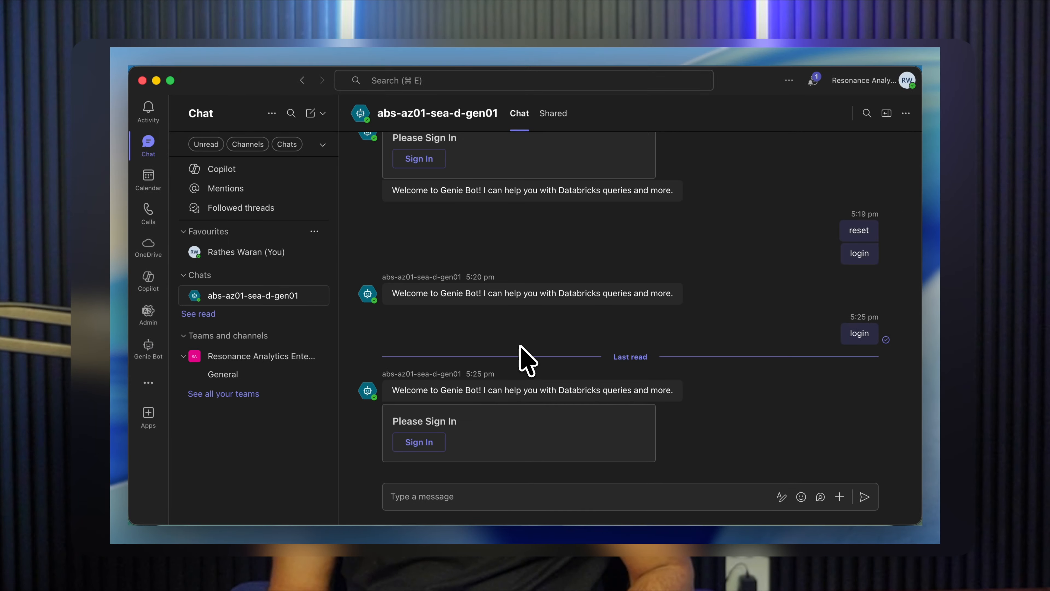
click(419, 441)
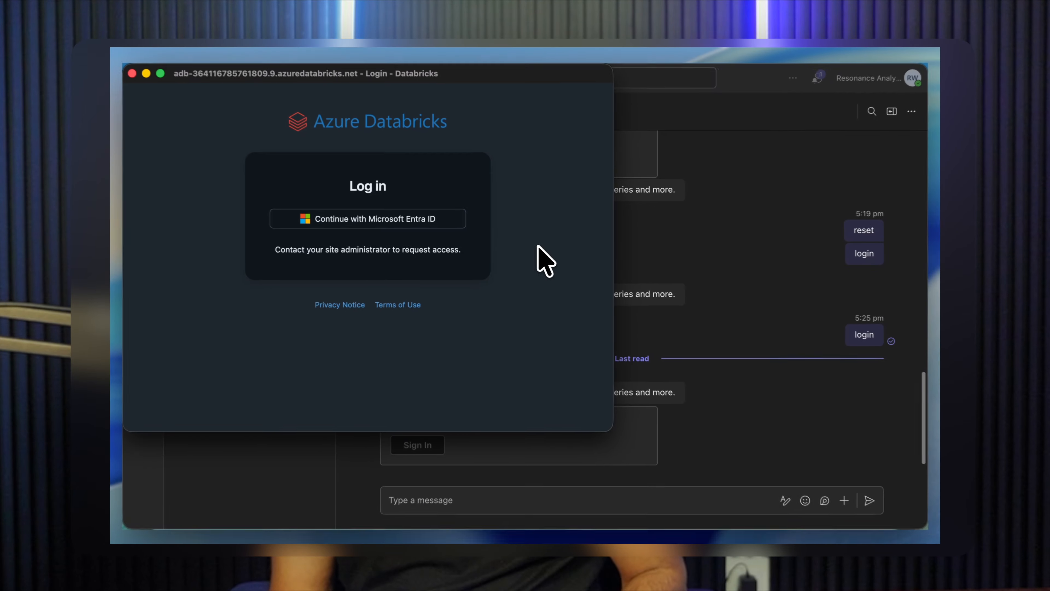
click(434, 222)
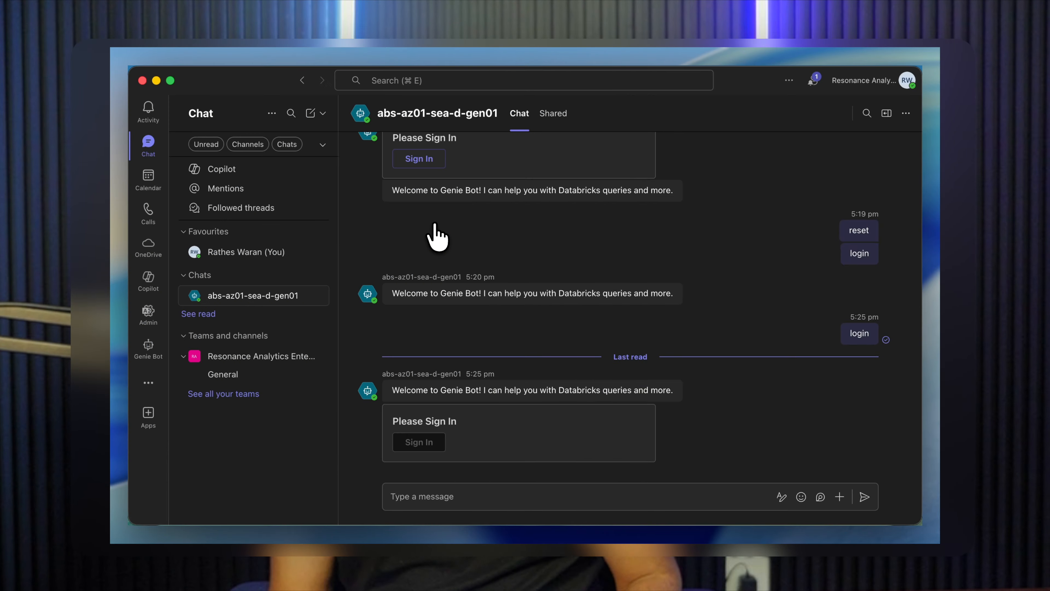
click(605, 497)
text(What is the monthly recurring revenue by subscription tier?)
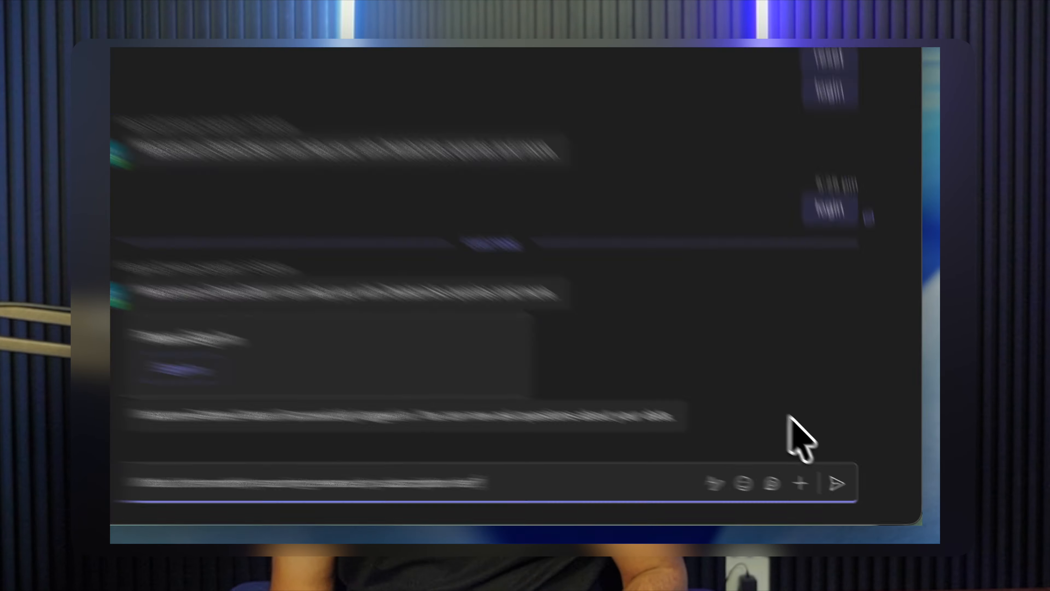
click(801, 465)
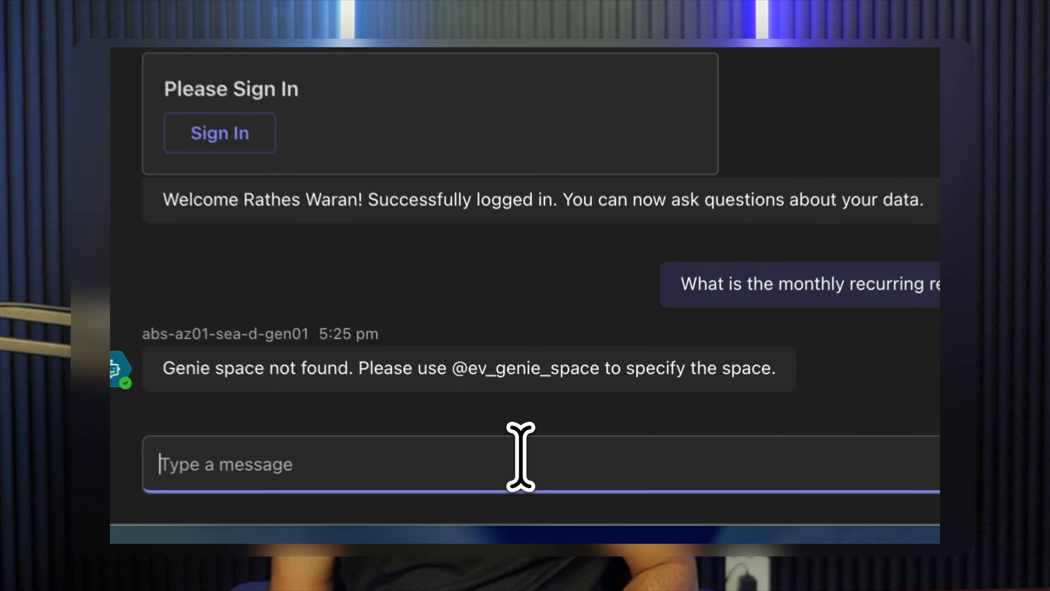
text(@ev_genie_space)
key(Return)
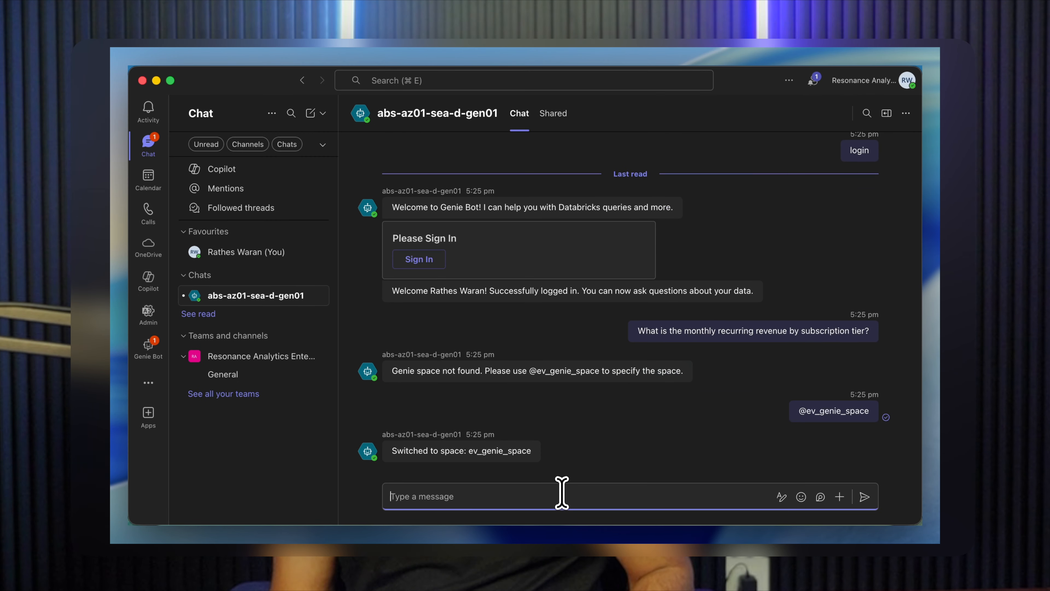
text(What is the monthly recurring revenue by subscription tier?)
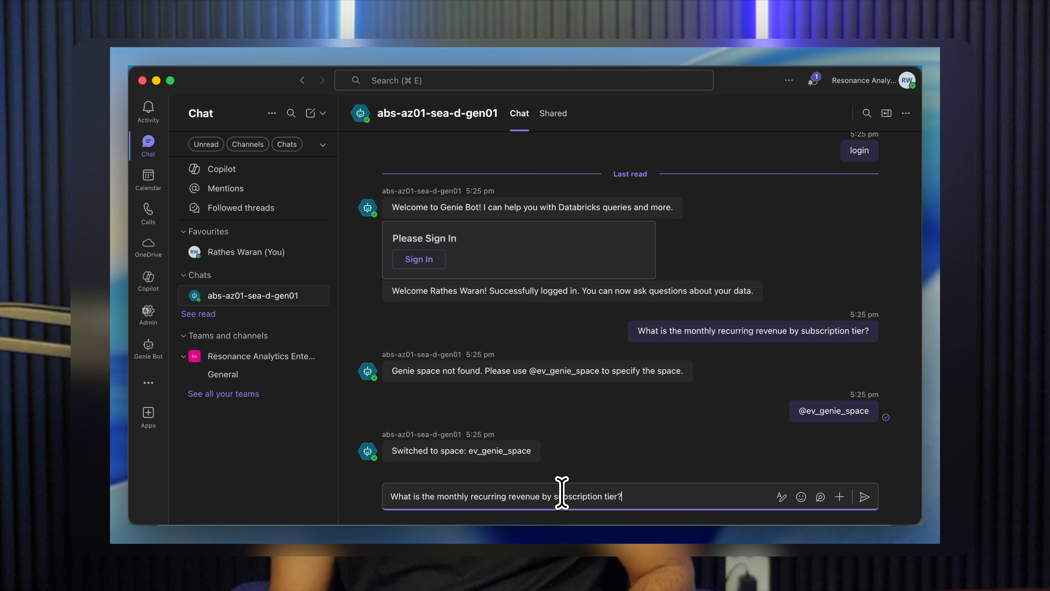
key(Return)
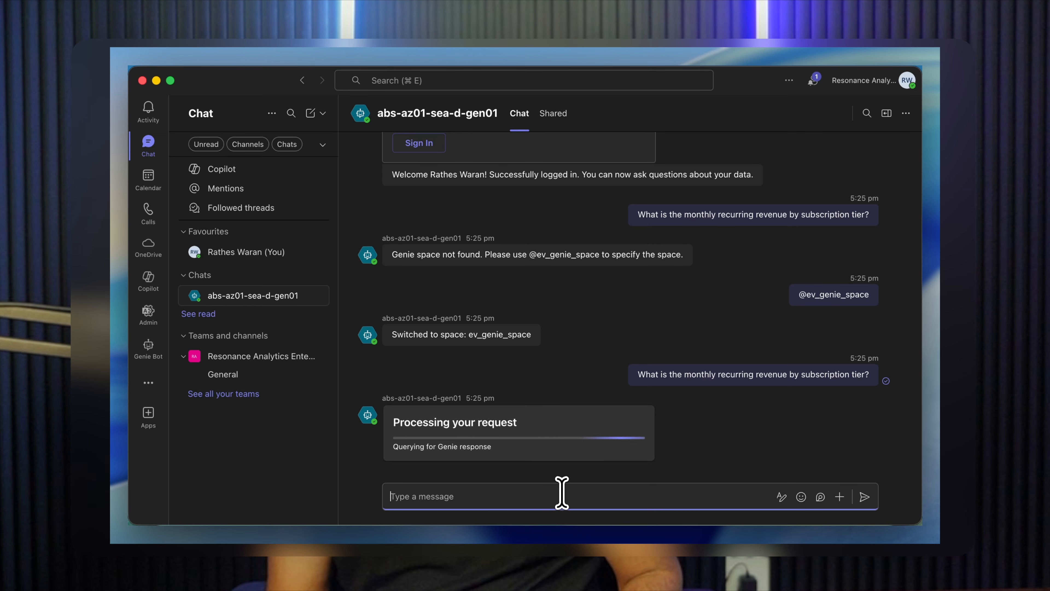
click(450, 444)
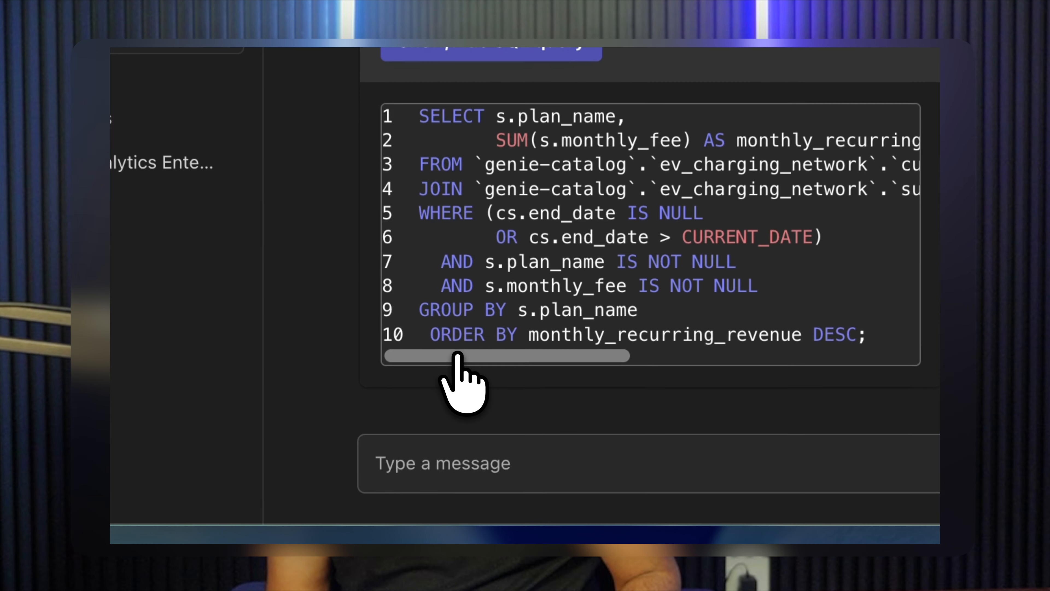